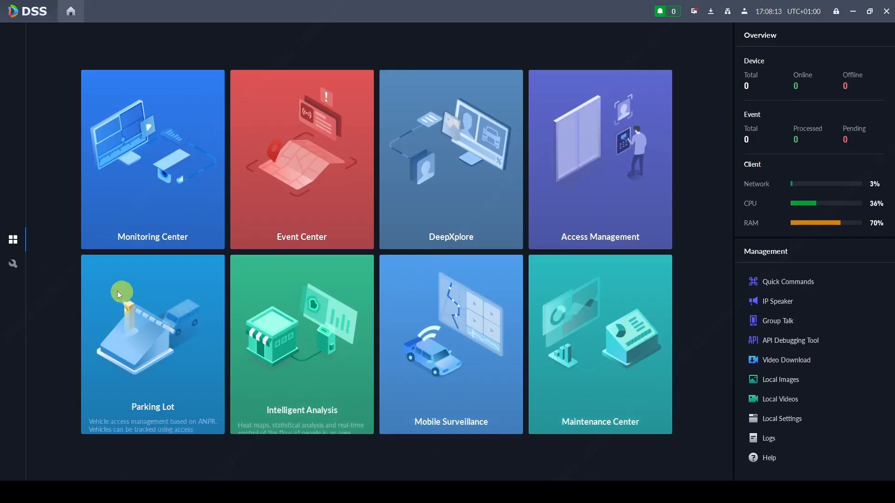
# - Go from system configuration to the Device management page for Current Site
pyautogui.click(14, 264)
pyautogui.click(183, 90)
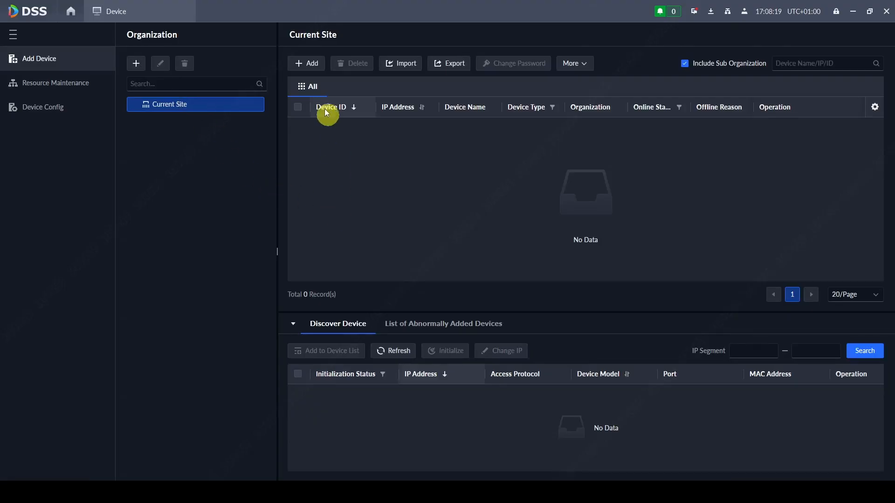
# - Start a new device with IP 192.168.1.232, ANPR Device category and the camera password
pyautogui.click(302, 64)
pyautogui.click(194, 209)
pyautogui.write('192.168.1.232')
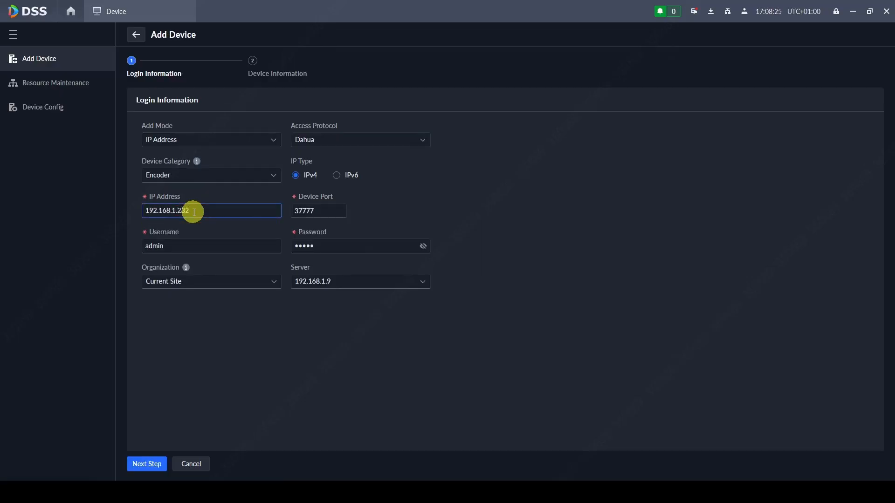
pyautogui.click(199, 182)
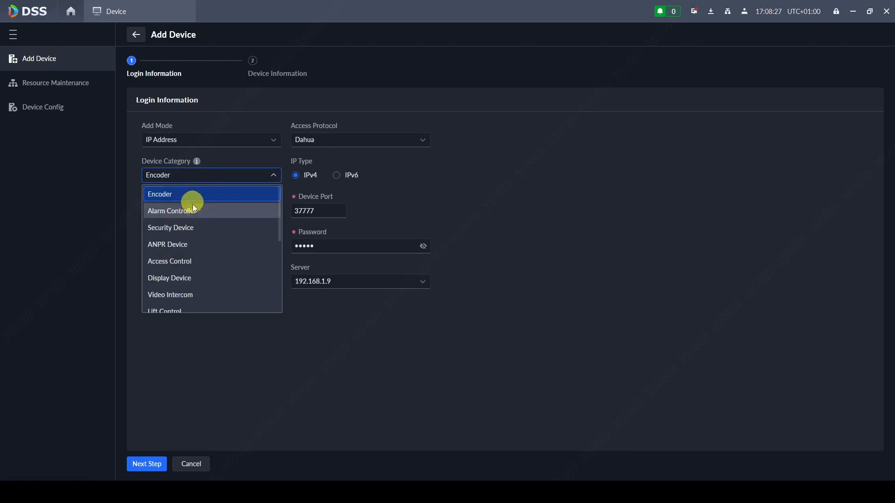
pyautogui.click(180, 244)
pyautogui.click(330, 248)
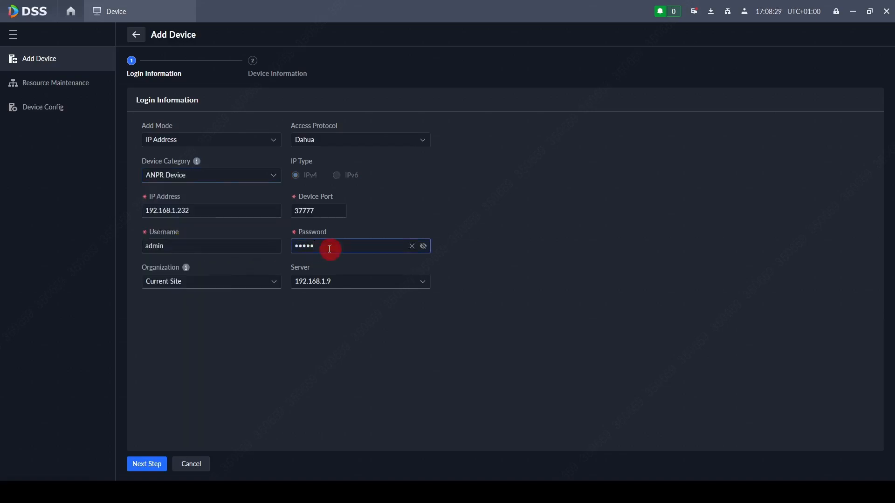
pyautogui.moveTo(330, 247); pyautogui.dragTo(294, 231)
pyautogui.write('••••••••')
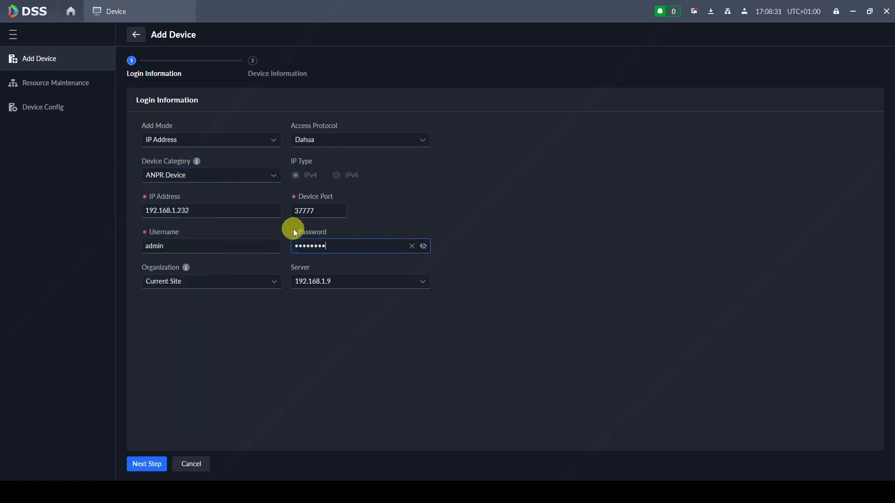
pyautogui.click(163, 464)
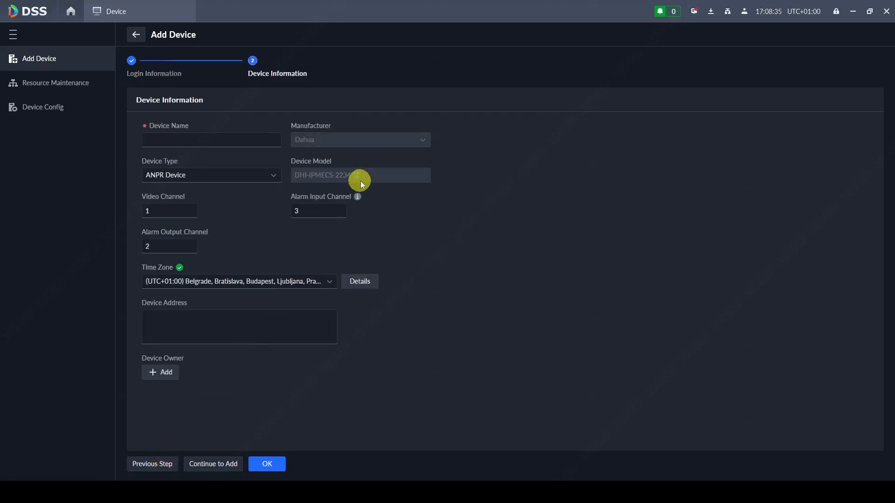
# - Set the device type to Access ANPR Camera, name it ANPR1, and save
pyautogui.moveTo(311, 179); pyautogui.dragTo(309, 178)
pyautogui.click(368, 178)
pyautogui.click(188, 176)
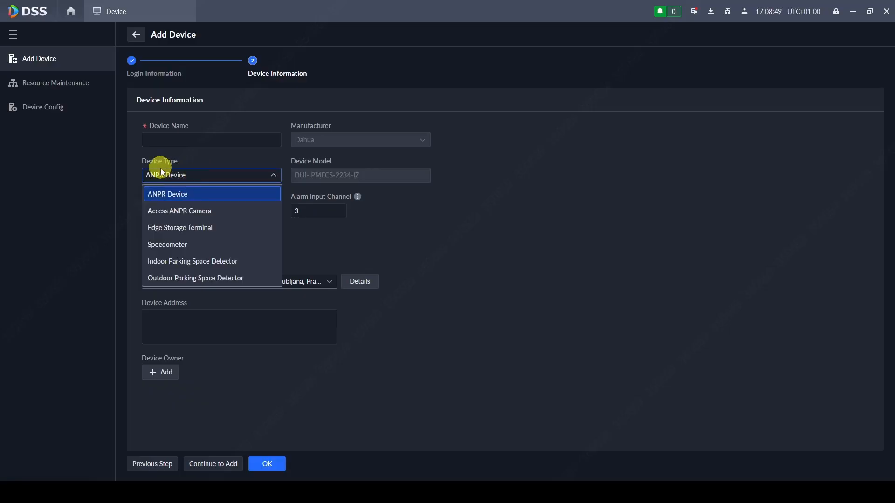
pyautogui.click(161, 211)
pyautogui.click(171, 136)
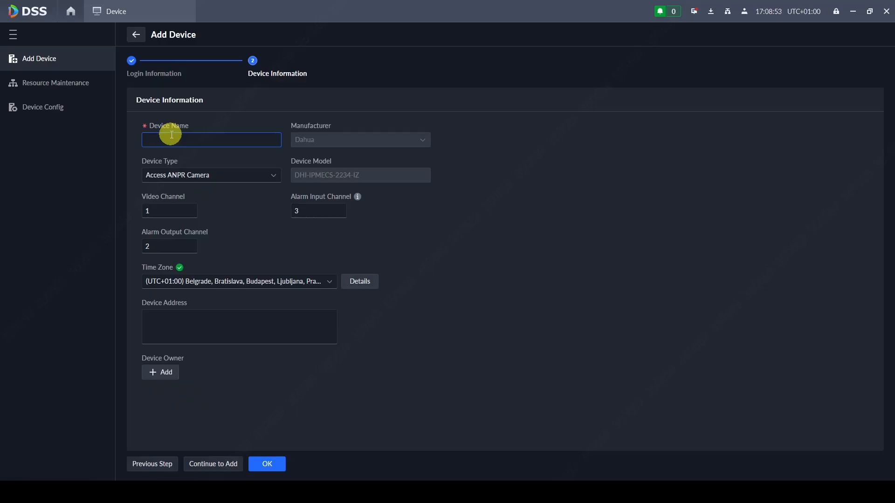
pyautogui.write('ANPR1')
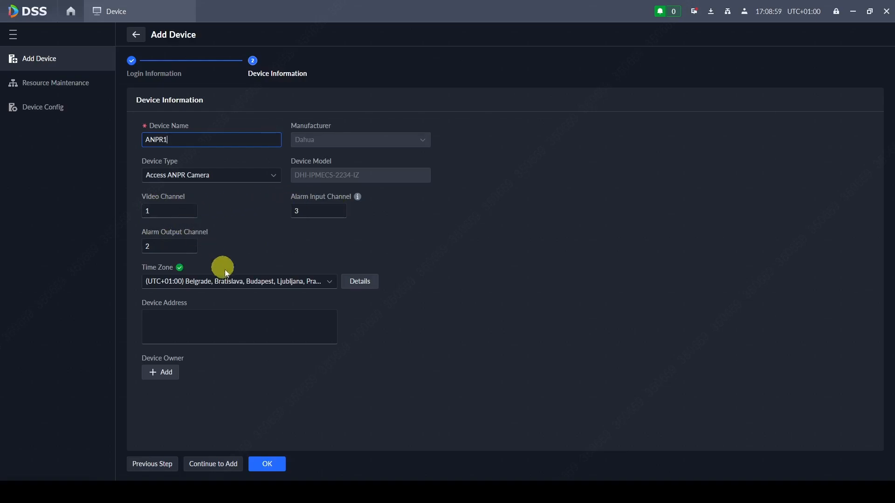
pyautogui.click(169, 176)
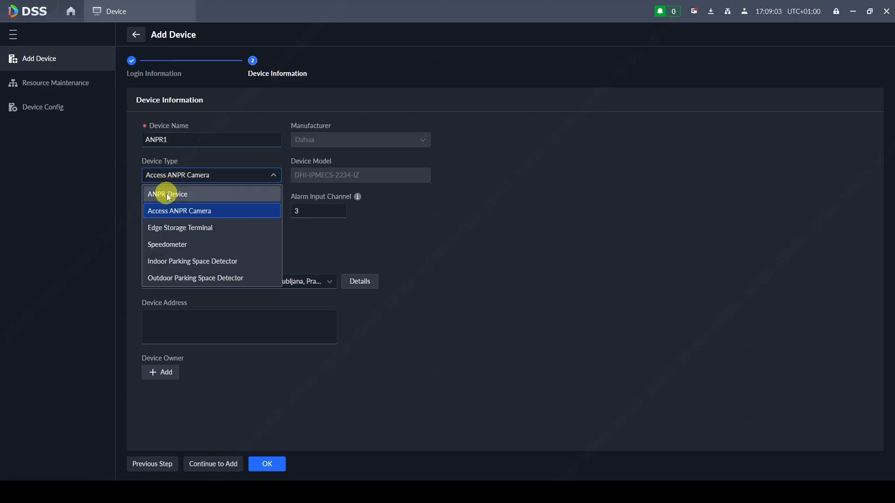
pyautogui.click(180, 175)
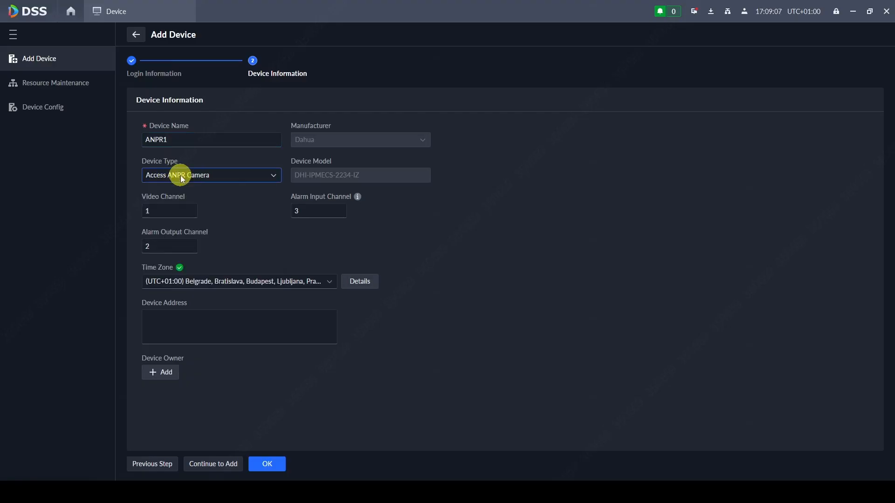
pyautogui.click(281, 466)
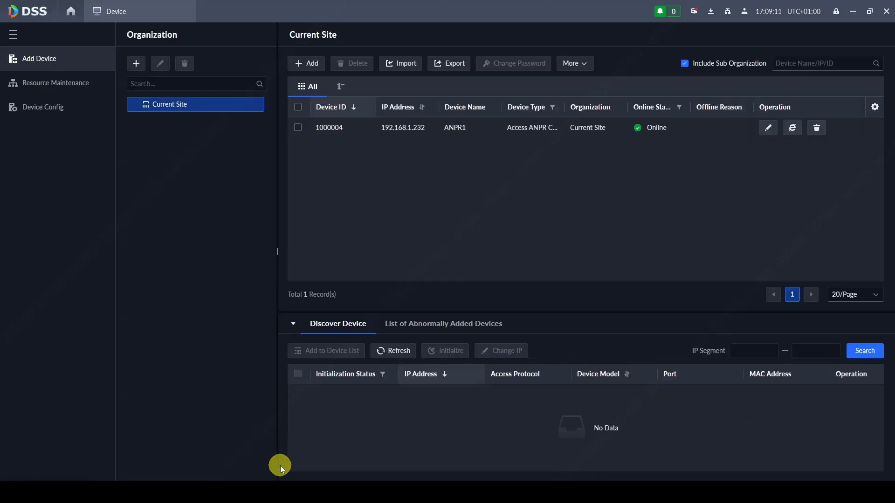
# - Start another ANPR Device at IP 192.168.1.234 with the camera password
pyautogui.click(300, 64)
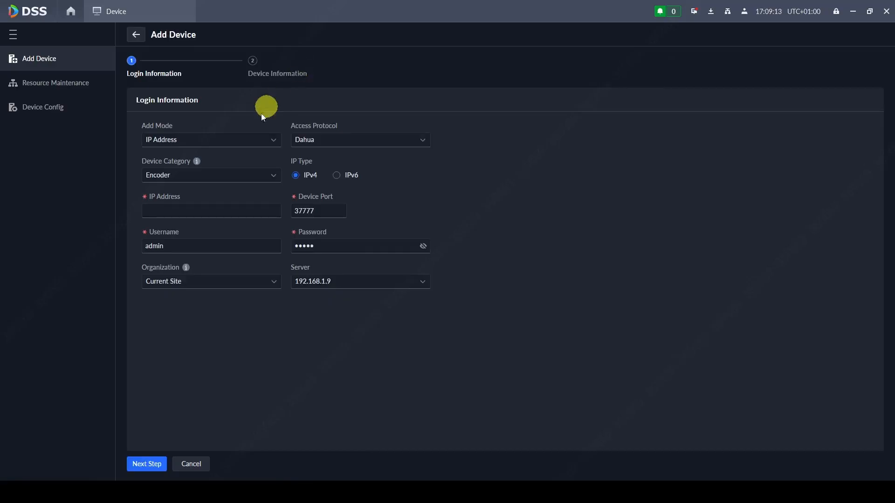
pyautogui.click(206, 178)
pyautogui.click(194, 236)
pyautogui.click(188, 209)
pyautogui.write('192.168')
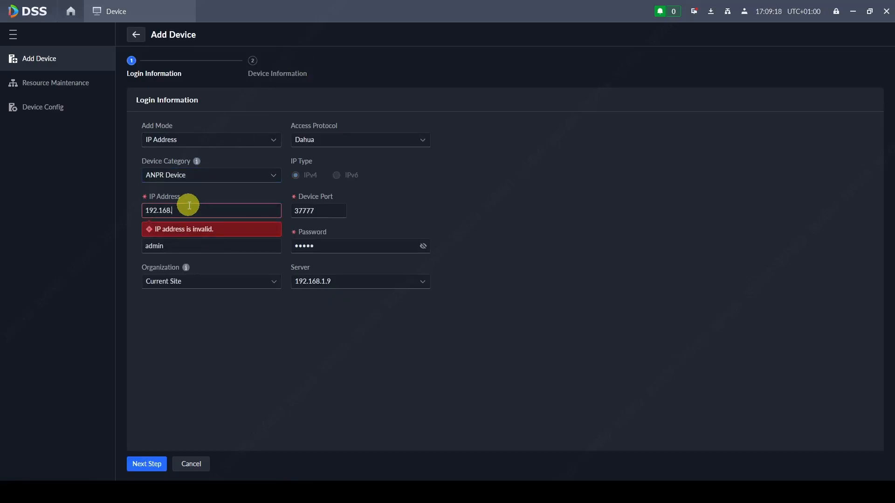
pyautogui.write('.1.234')
pyautogui.moveTo(335, 245); pyautogui.dragTo(278, 246)
pyautogui.write('••••••••')
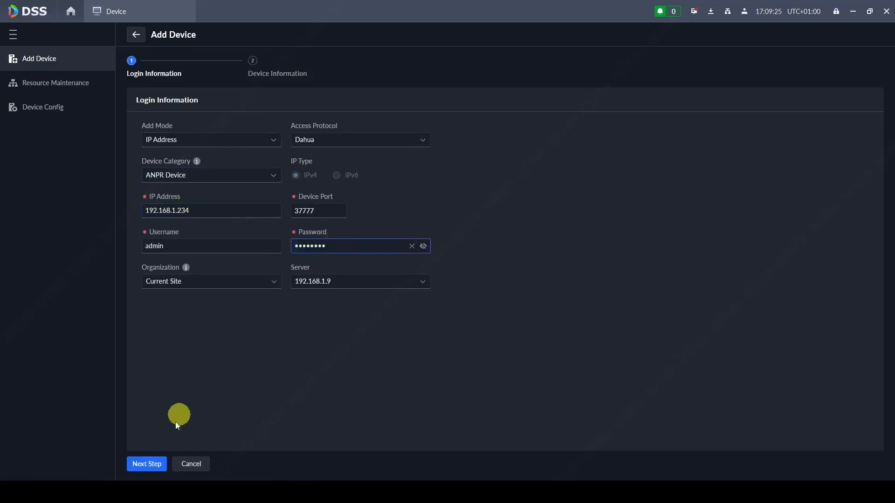
pyautogui.click(147, 464)
# - Make it an Access ANPR Camera named ANPR2 and save it
pyautogui.click(205, 176)
pyautogui.click(177, 208)
pyautogui.click(184, 141)
pyautogui.write('ANPR2')
pyautogui.click(267, 464)
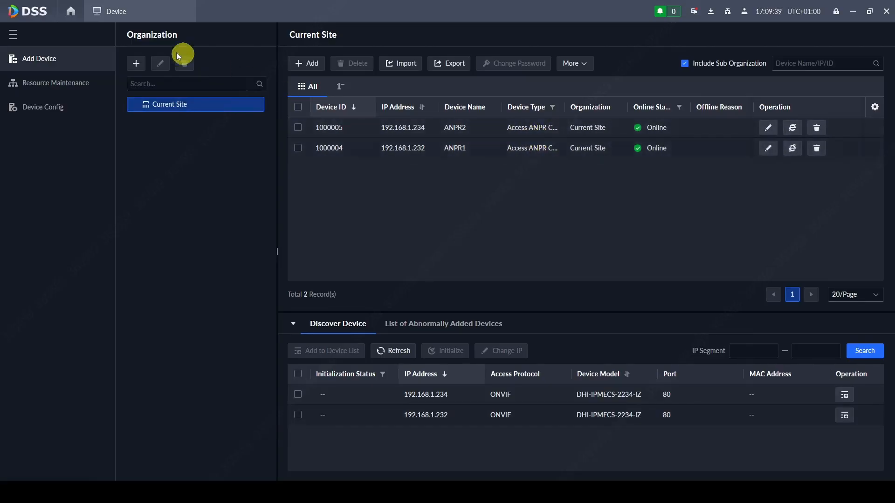
# - Check the trial license's device and channel allowances, then go back to the home page
pyautogui.click(71, 11)
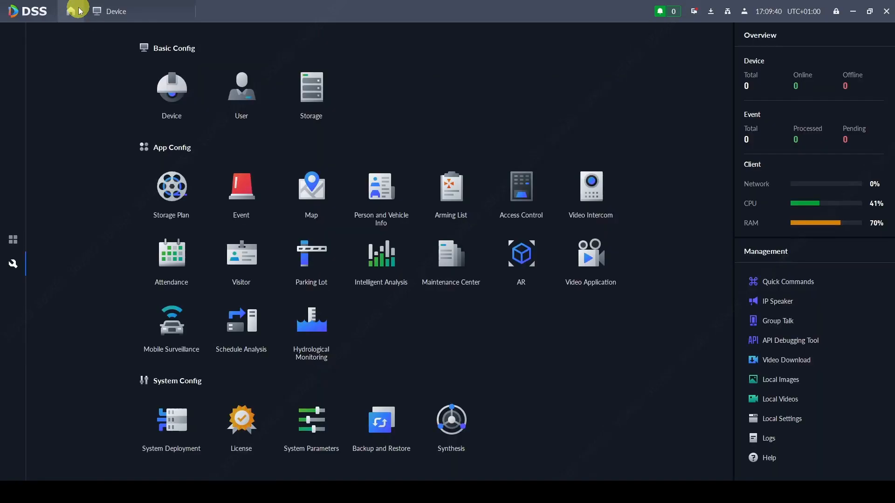
pyautogui.click(250, 416)
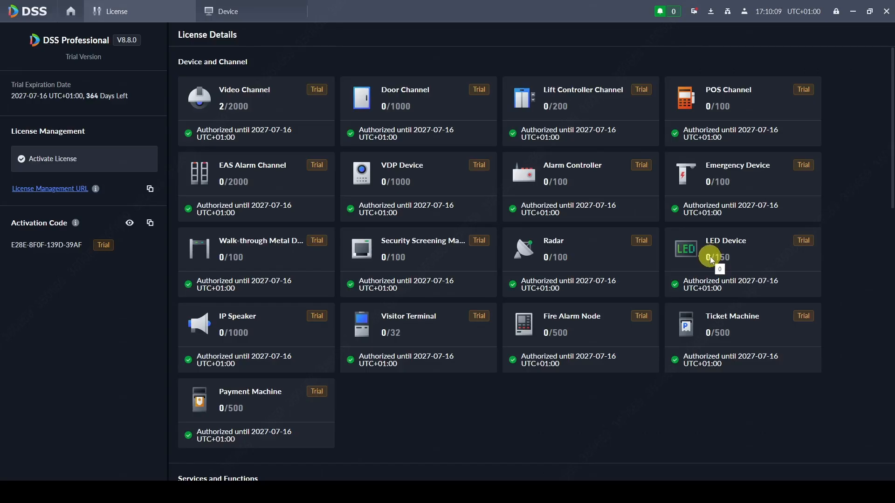
pyautogui.click(69, 9)
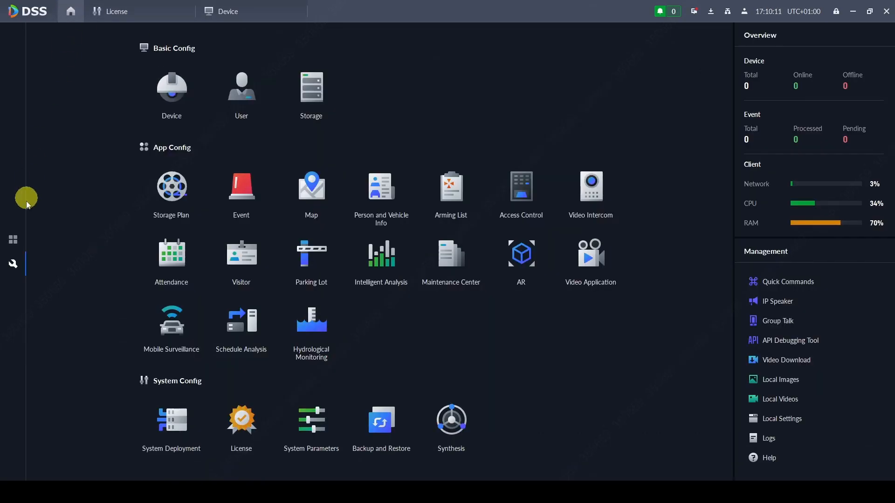
# - Create parking lot Parking1 with parking fee charging and space counting enabled
pyautogui.click(315, 261)
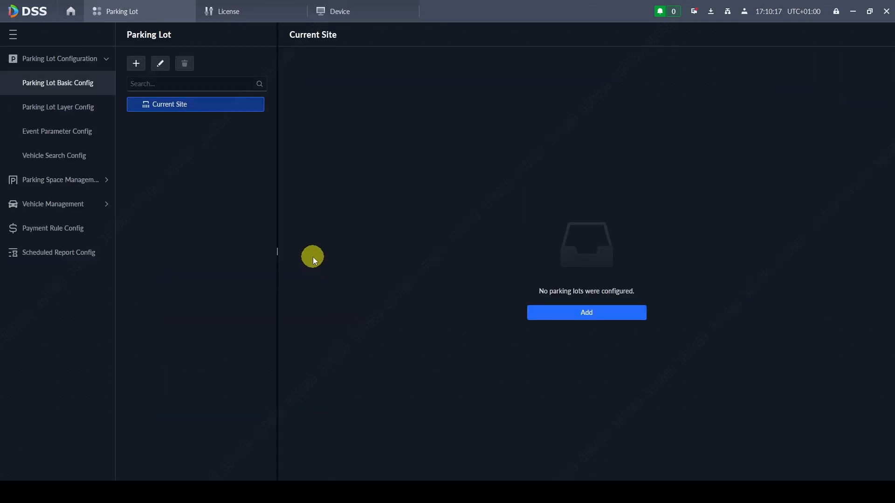
pyautogui.click(578, 310)
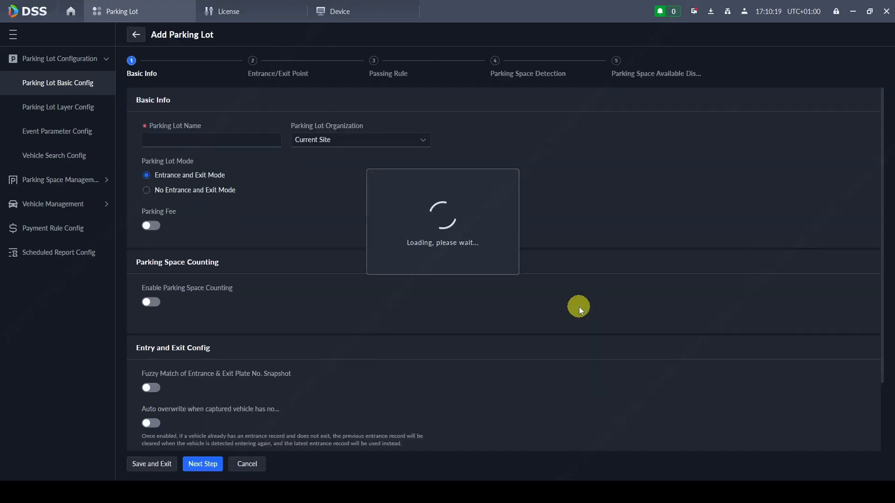
pyautogui.click(198, 143)
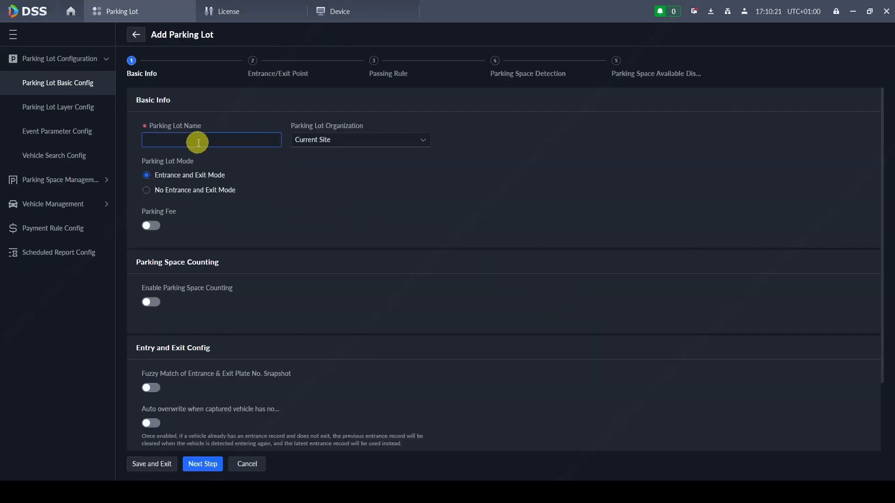
pyautogui.write('Parking1')
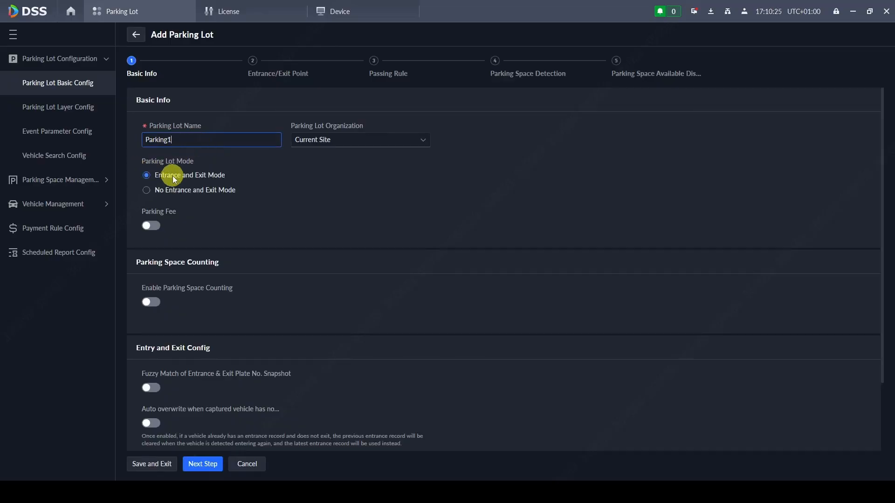
pyautogui.click(151, 226)
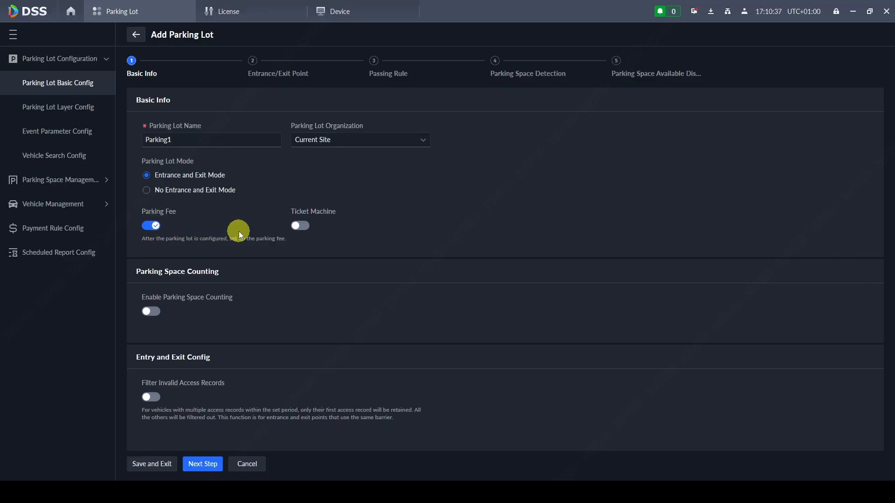
pyautogui.click(158, 312)
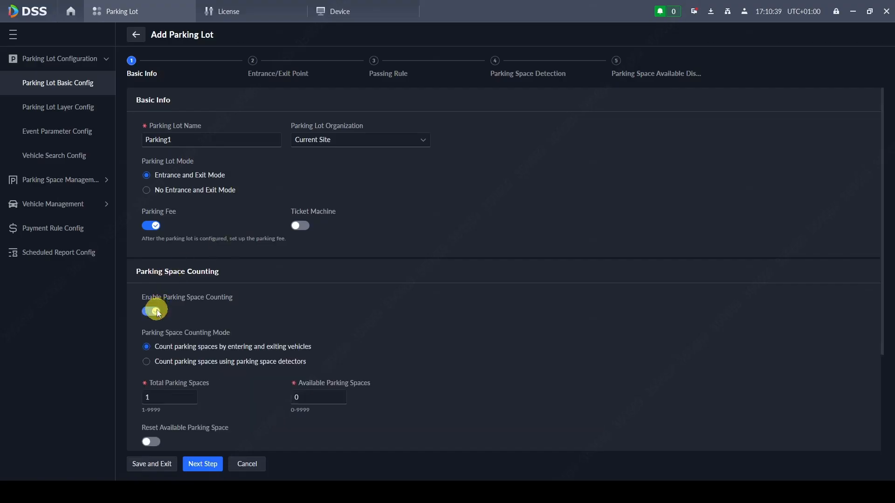
# - Set 100 total parking spaces and 100 available parking spaces
pyautogui.scroll(-2, 301, 298)
pyautogui.scroll(-1, 266, 277)
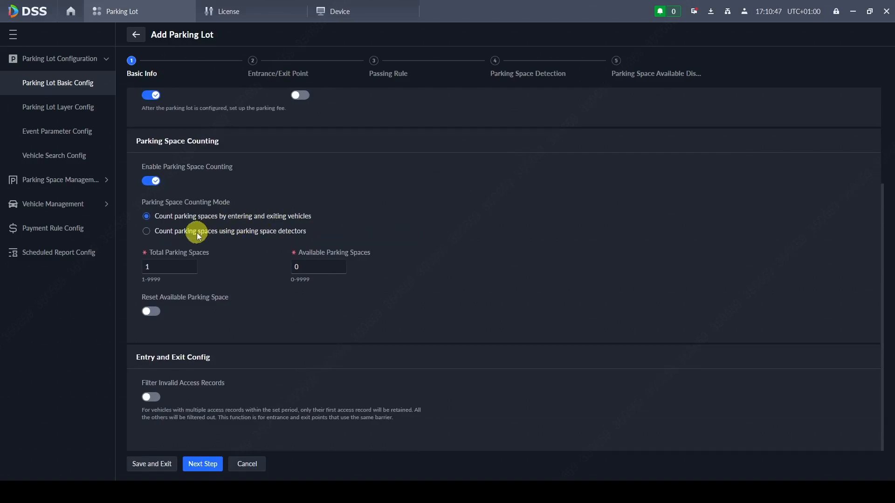
pyautogui.click(171, 267)
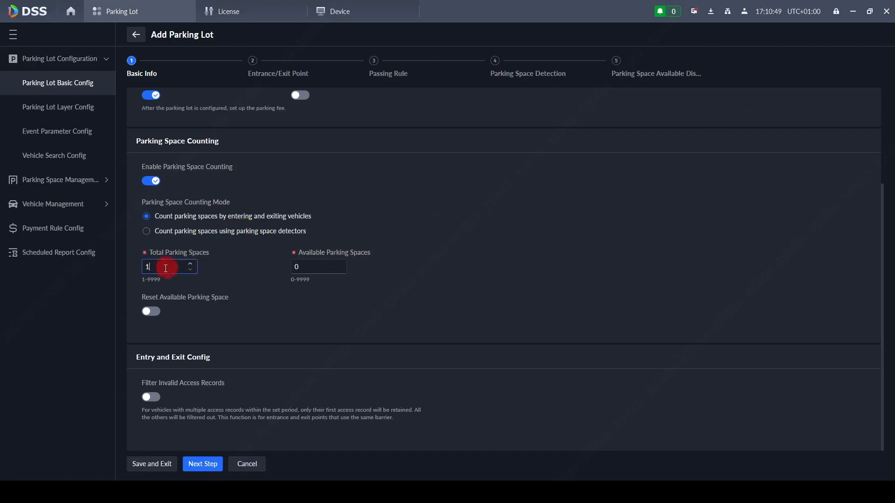
pyautogui.write('100')
pyautogui.click(305, 266)
pyautogui.write('10')
pyautogui.click(279, 305)
# - Add an entrance and exit point named Entrance/Exit1
pyautogui.click(203, 464)
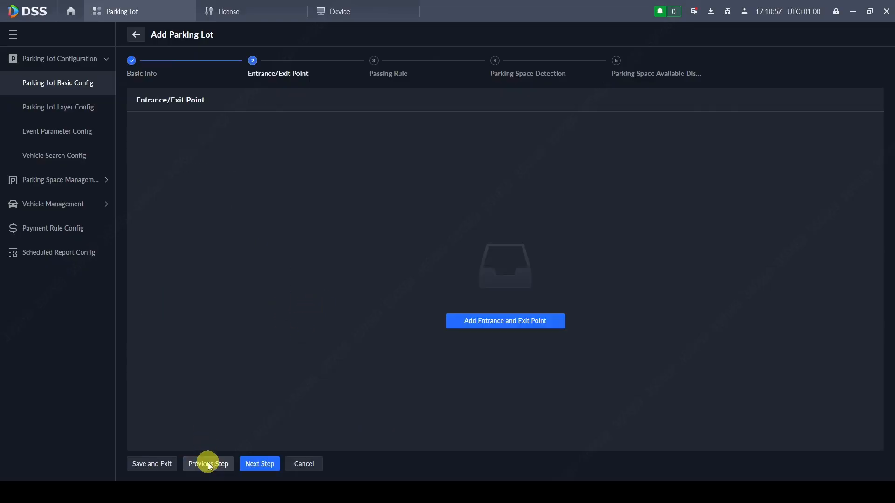
pyautogui.click(494, 320)
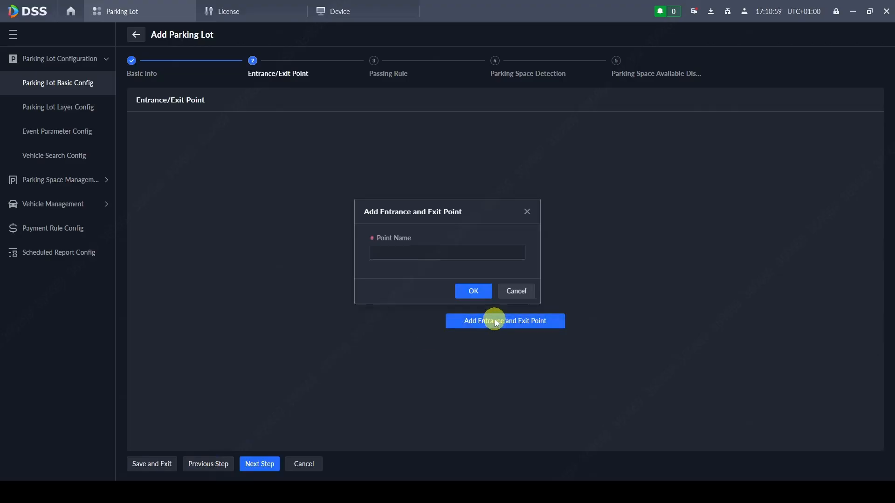
pyautogui.click(419, 252)
pyautogui.write('E')
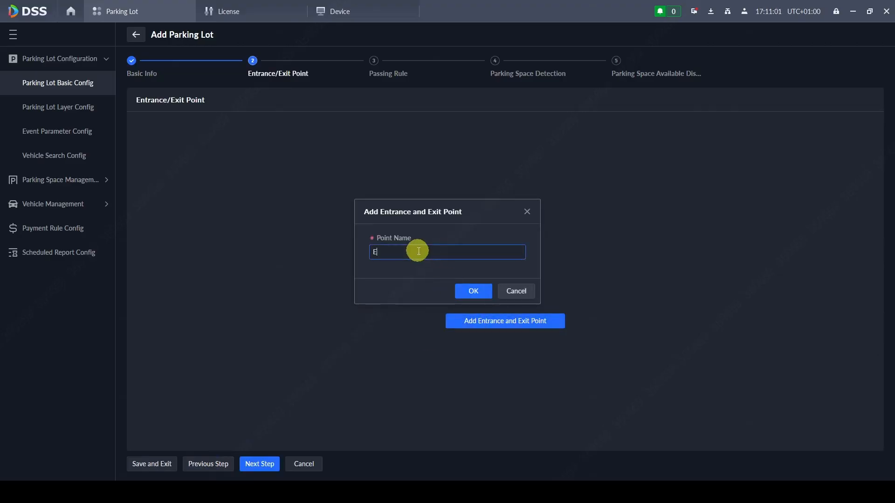
pyautogui.write('ntrance/Exit1')
pyautogui.click(465, 279)
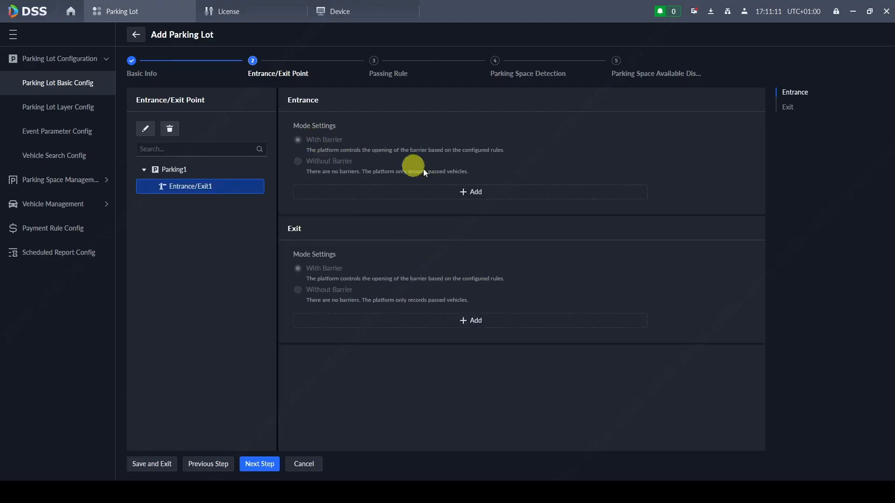
# - Add entrance Entrance1 captured by ANPR camera Channel 1, then open the camera's web page
pyautogui.click(481, 191)
pyautogui.click(366, 269)
pyautogui.write('Entrance1')
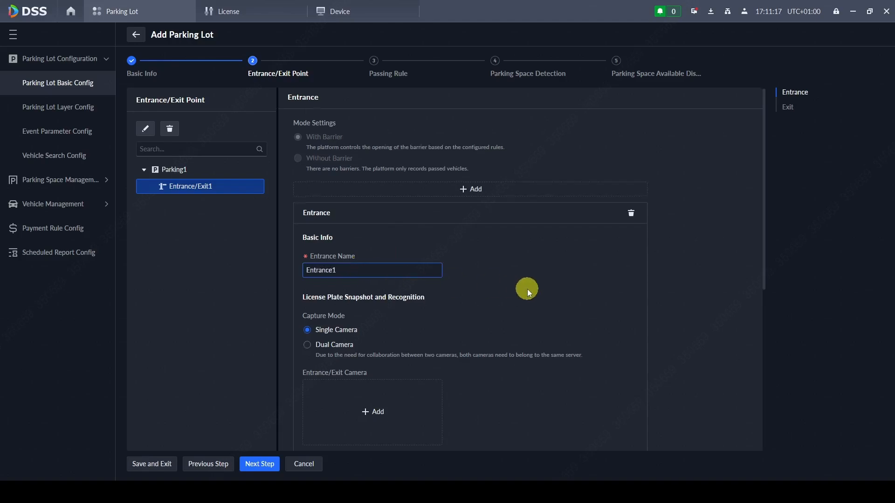
pyautogui.scroll(-3, 490, 282)
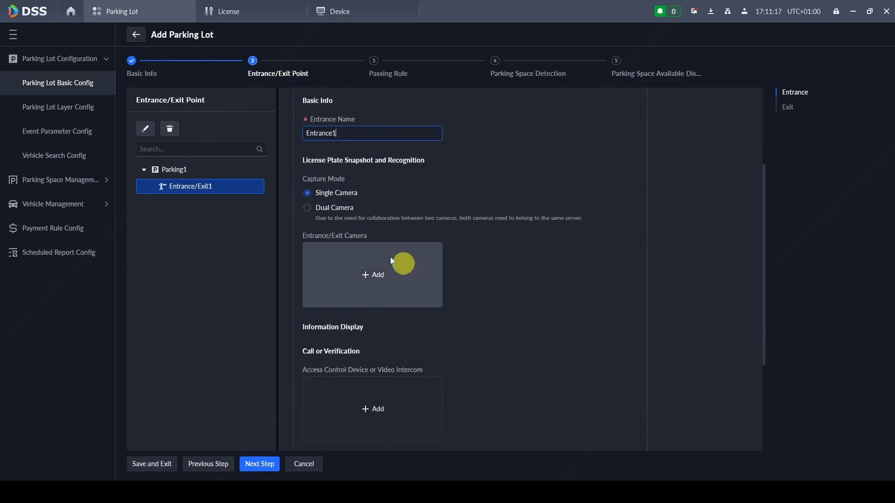
pyautogui.click(363, 270)
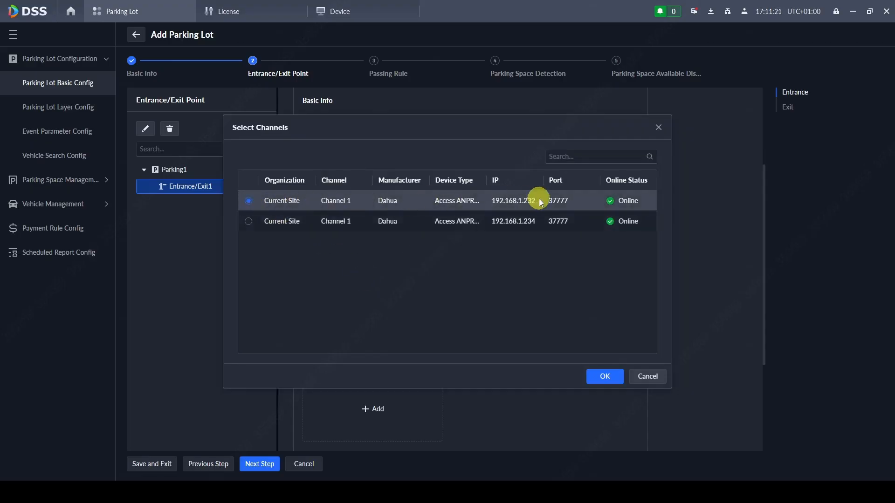
pyautogui.click(604, 377)
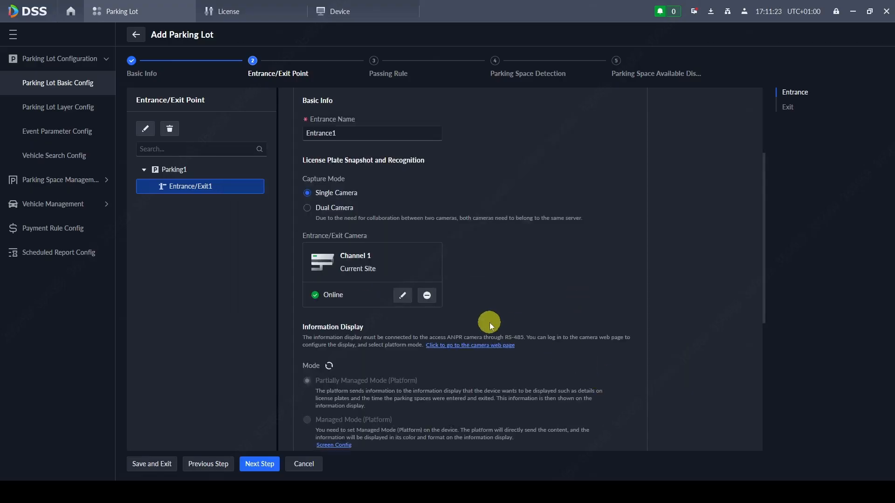
pyautogui.scroll(-3, 499, 308)
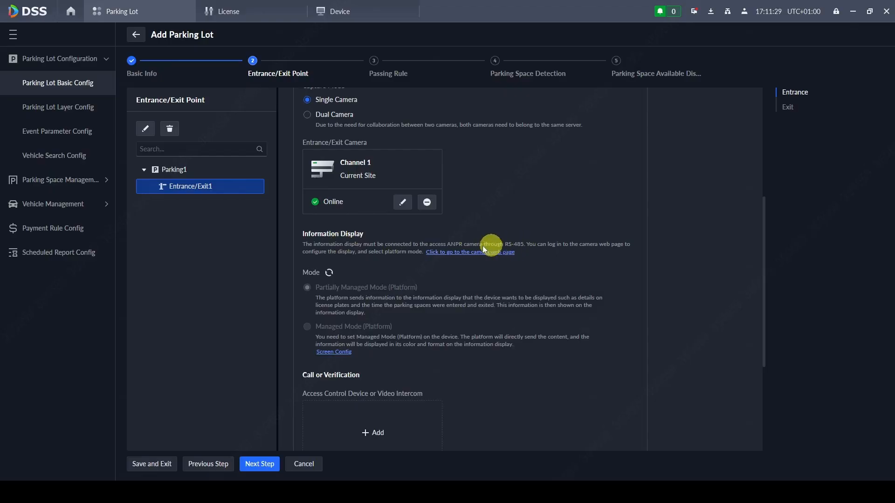
pyautogui.click(455, 253)
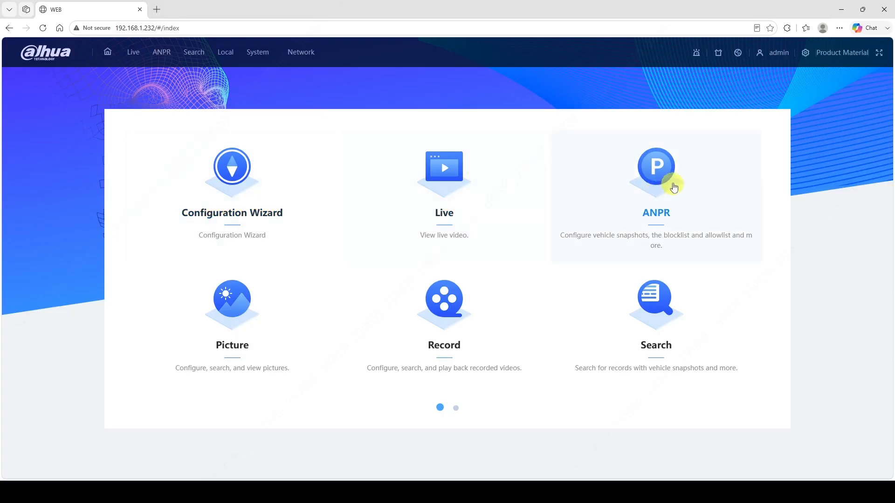
# - Set the camera's ANPR LED screen to Managed Mode (Platform) with Auto brightness, then minimize the browser
pyautogui.click(664, 178)
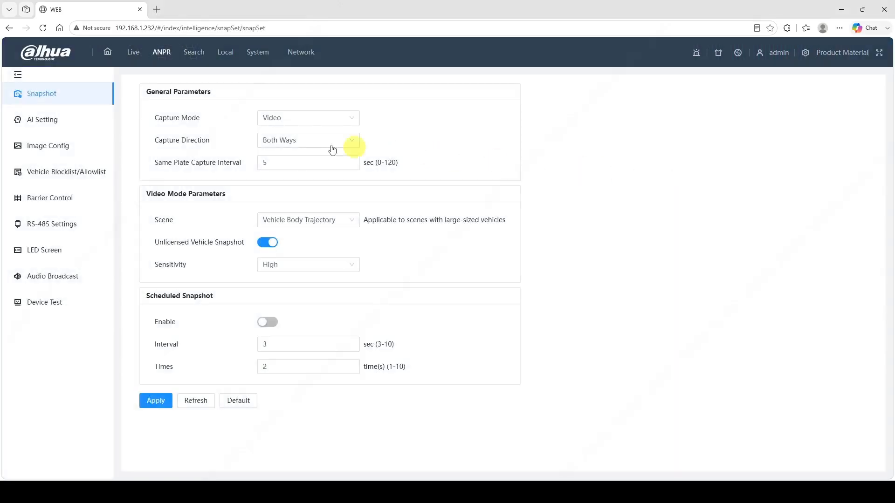
pyautogui.click(39, 255)
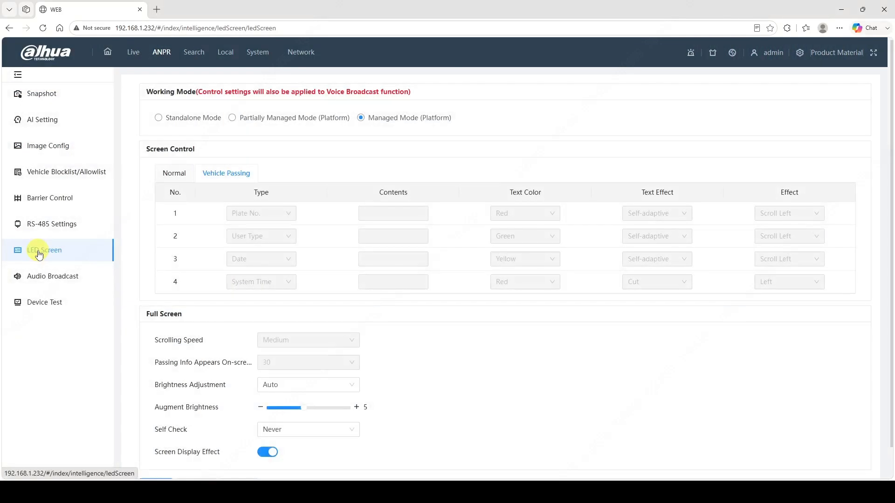
pyautogui.click(363, 117)
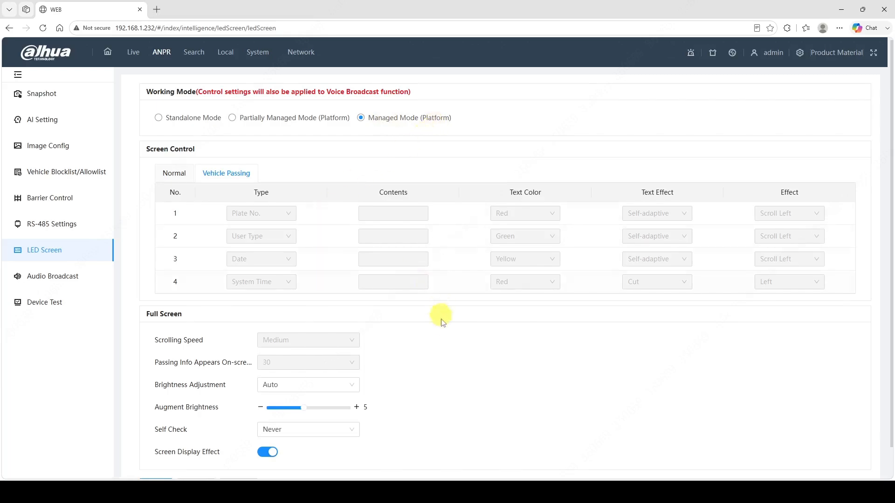
pyautogui.scroll(-1, 440, 322)
pyautogui.click(269, 353)
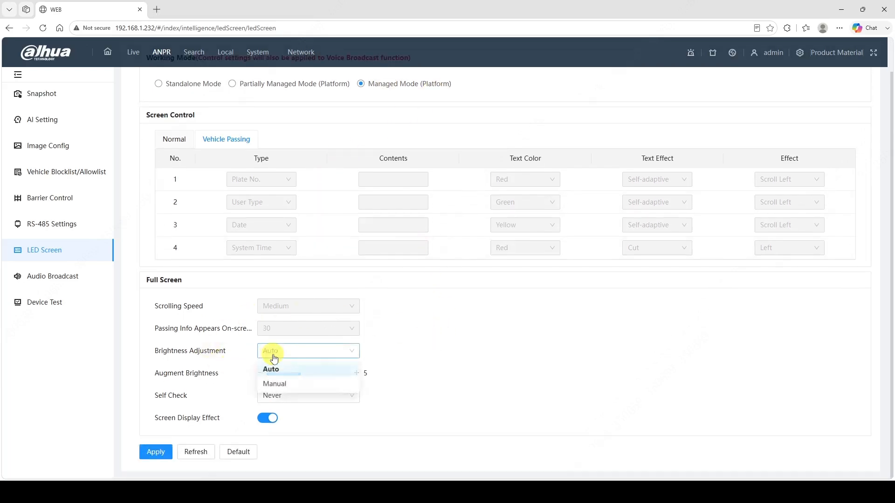
pyautogui.click(263, 368)
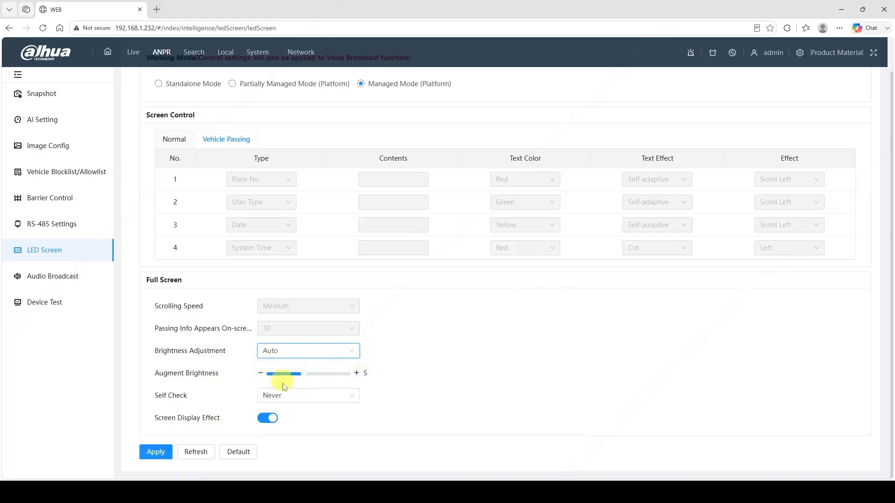
pyautogui.click(840, 10)
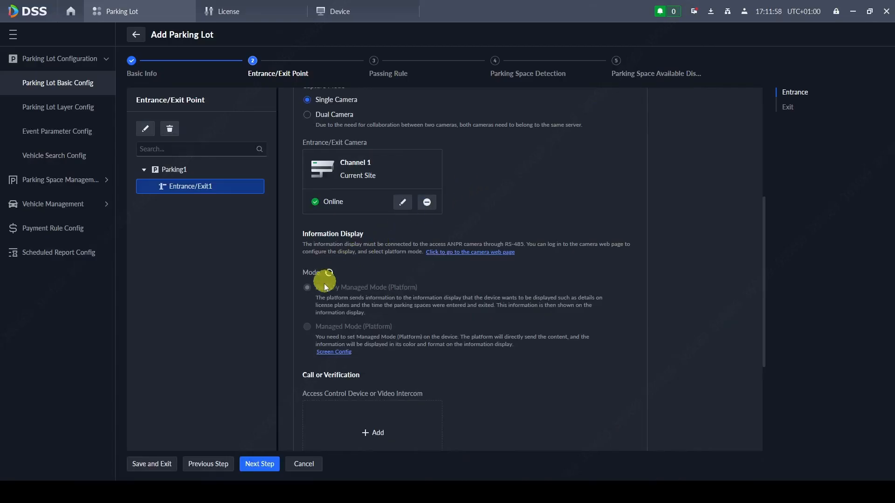
# - Switch the camera's Screen Config display content to Managed Mode (Platform)
pyautogui.click(323, 354)
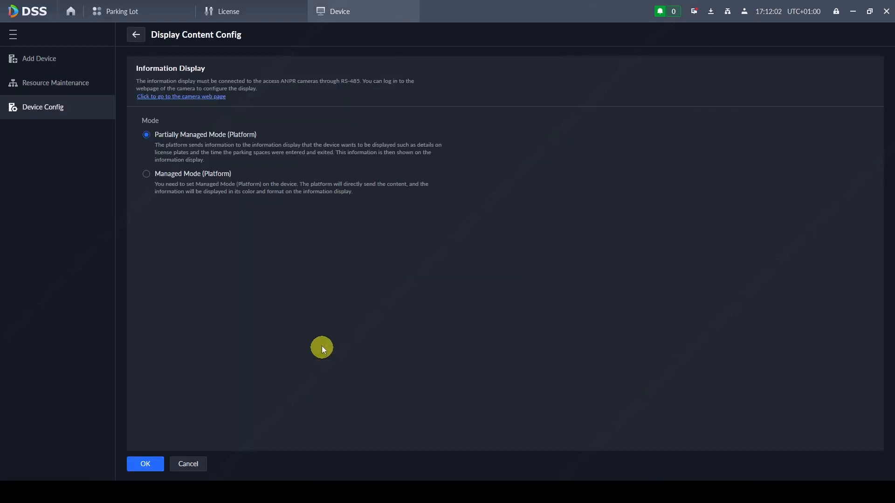
pyautogui.click(146, 176)
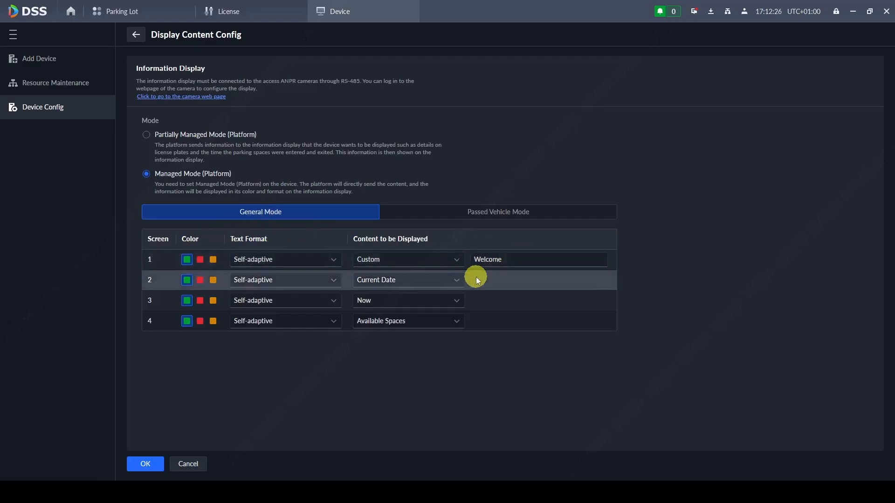
# - Set General Mode screens 2 and 3 to custom text 'Please enter' and 'Free spaces'
pyautogui.click(390, 283)
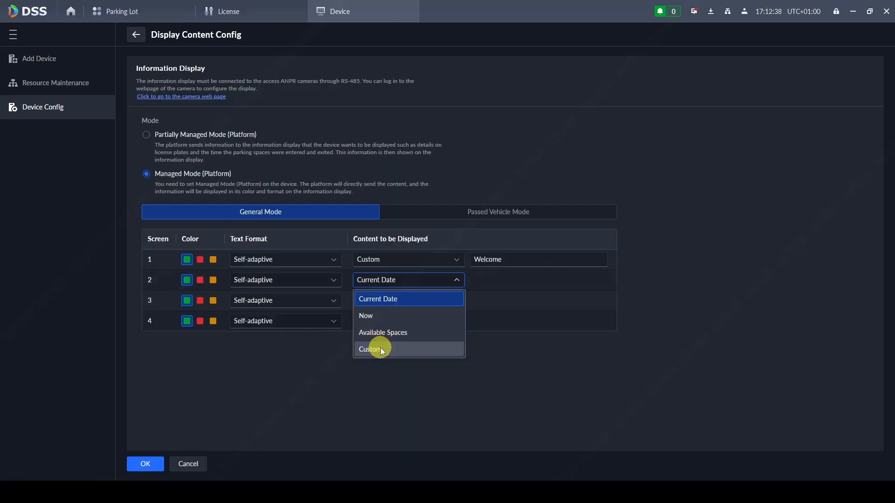
pyautogui.click(380, 348)
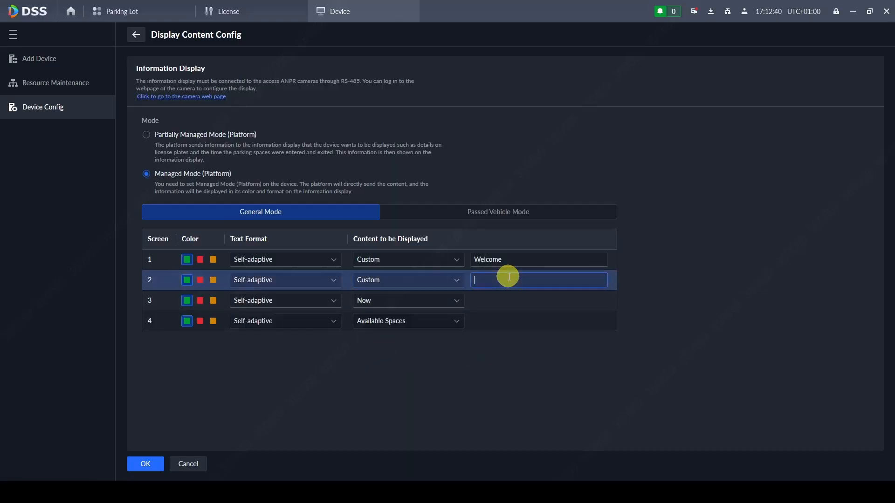
pyautogui.click(507, 278)
pyautogui.write('Please enter')
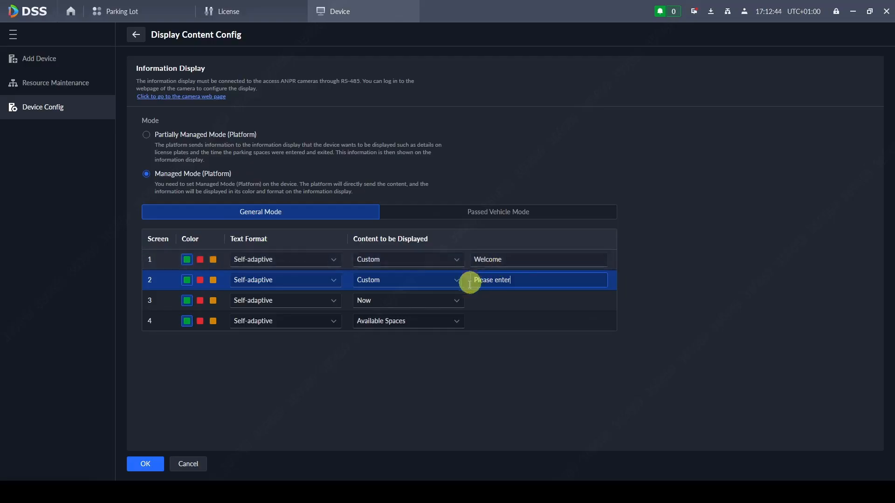
pyautogui.click(437, 300)
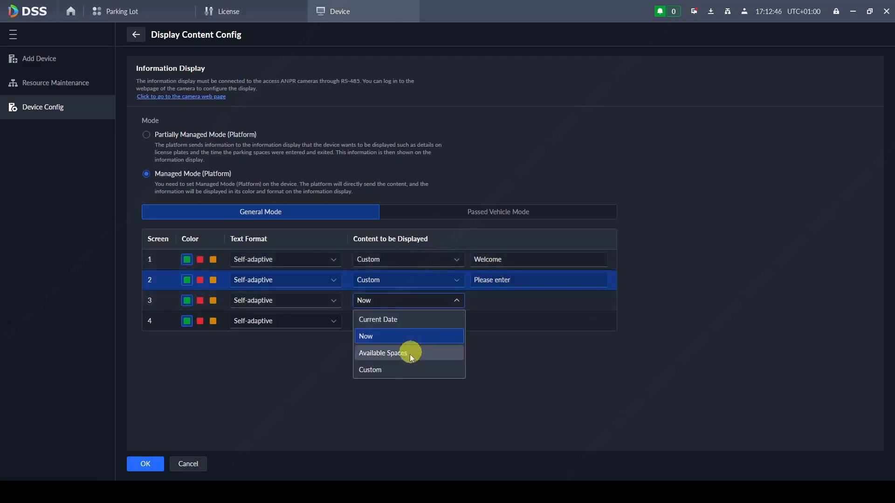
pyautogui.click(403, 369)
pyautogui.click(514, 299)
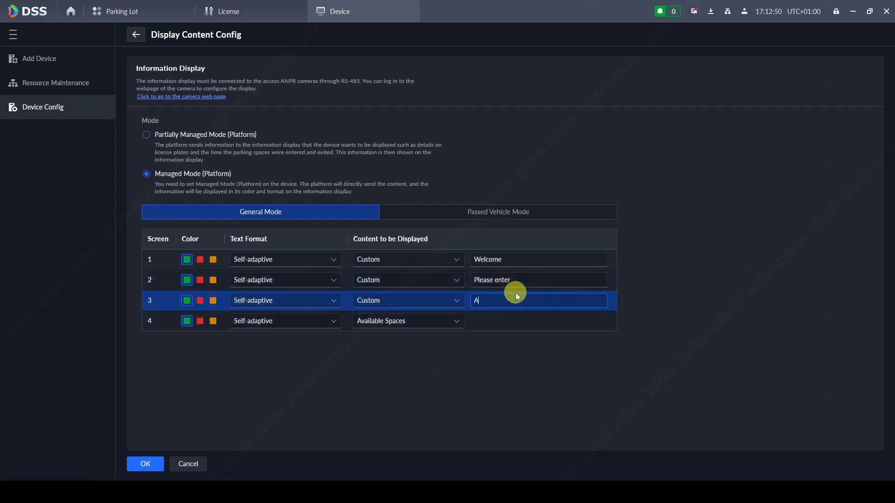
pyautogui.write('Free spaces')
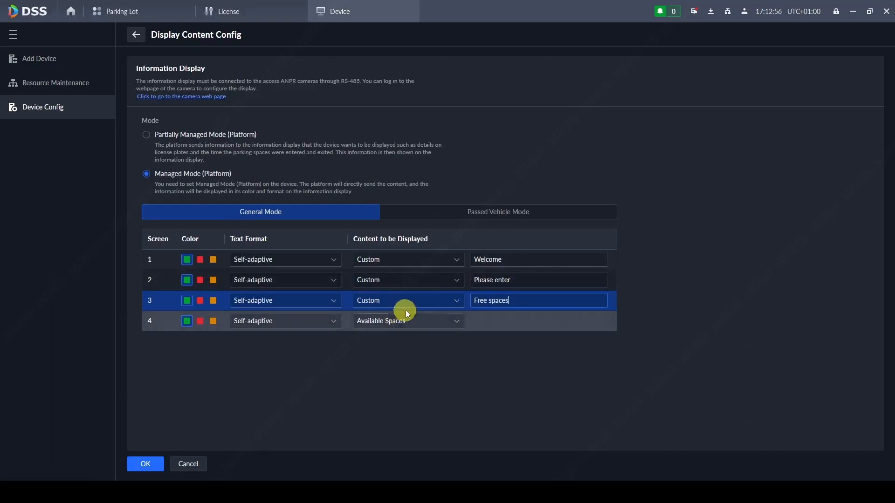
# - Colour screens 3 and 4 text orange and bring up the Passed Vehicle Mode contents
pyautogui.click(214, 301)
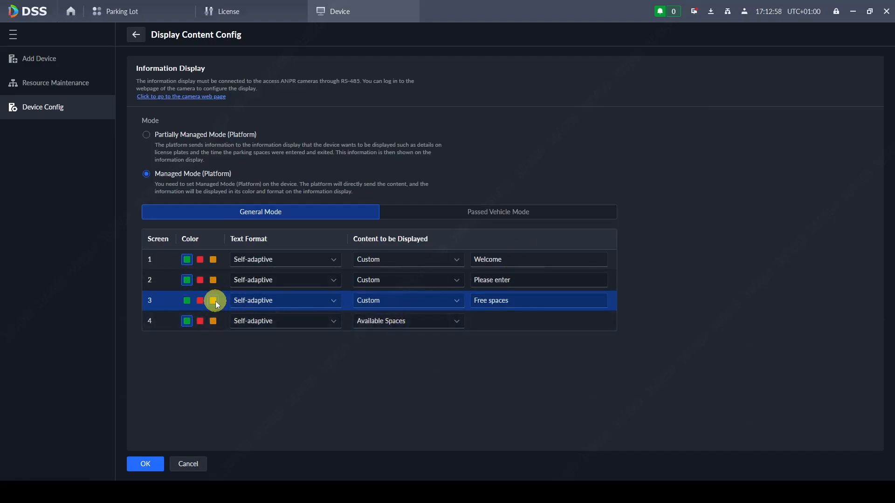
pyautogui.click(214, 322)
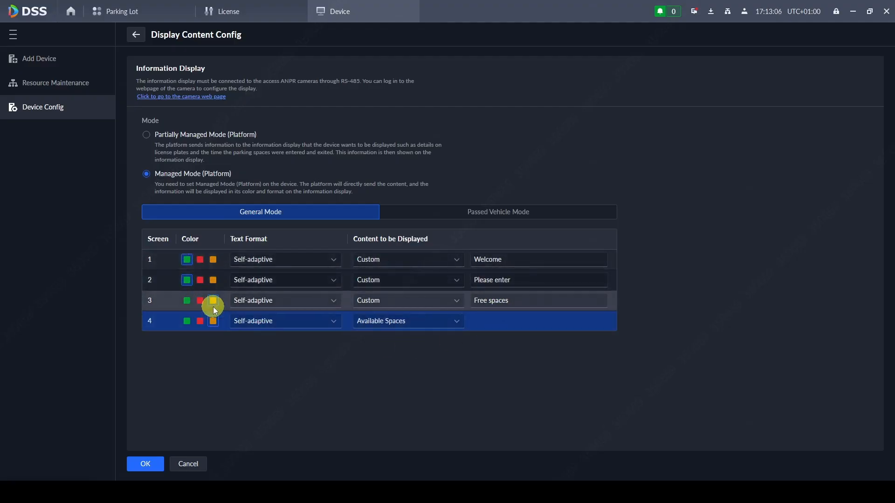
pyautogui.click(468, 219)
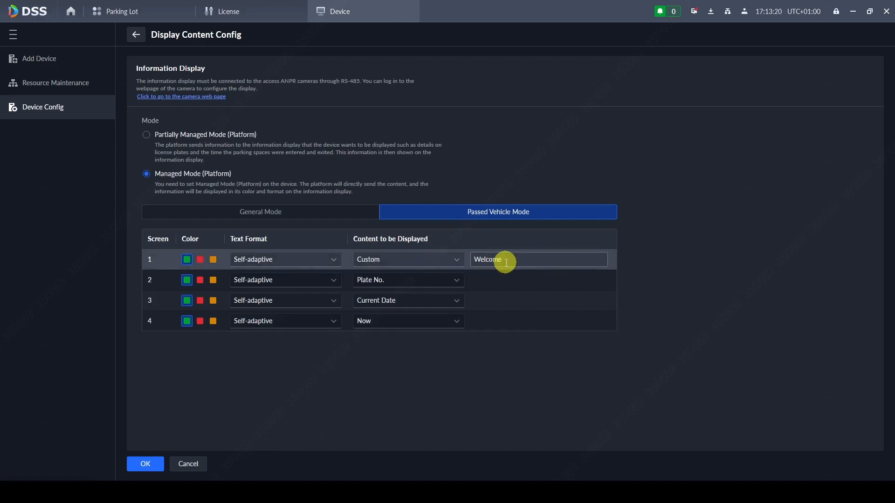
# - Set passed-vehicle screen 2 to custom text 'Proceed Inside'
pyautogui.click(410, 280)
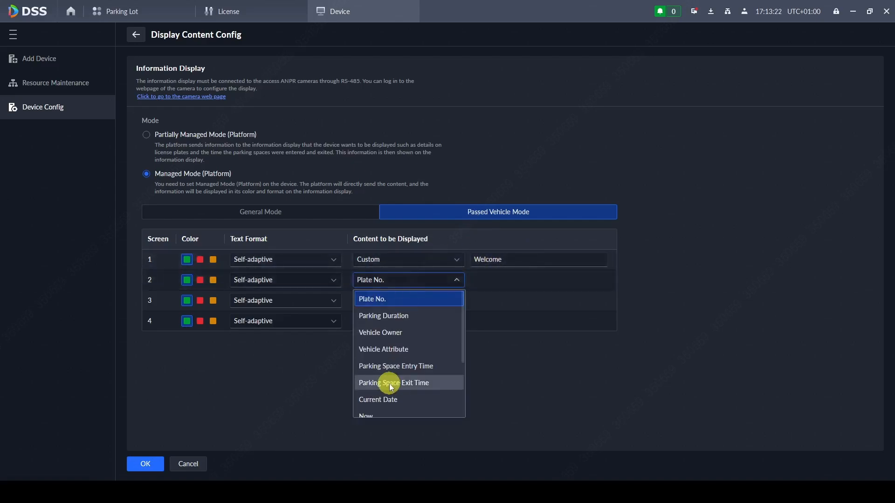
pyautogui.scroll(-3, 390, 383)
pyautogui.scroll(3, 389, 382)
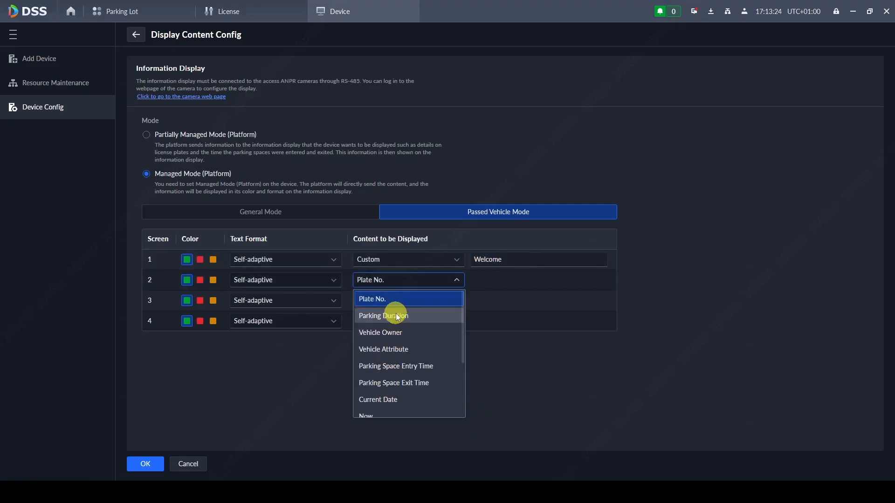
pyautogui.click(423, 331)
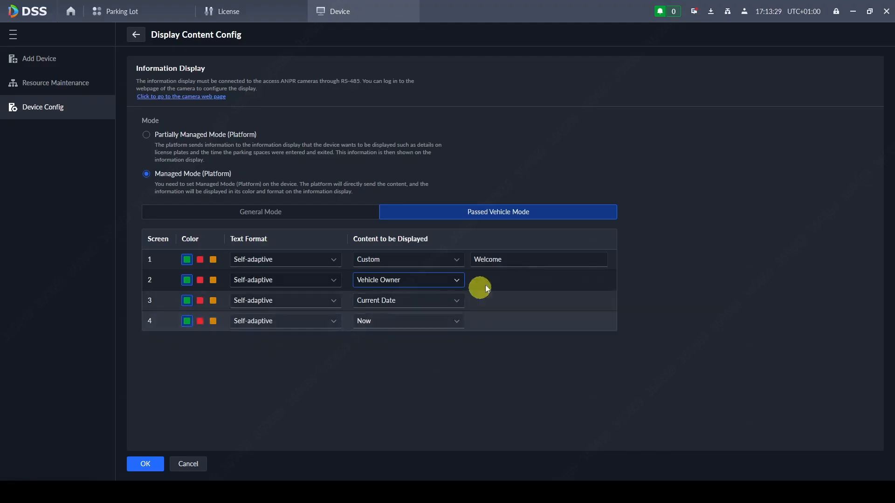
pyautogui.click(440, 281)
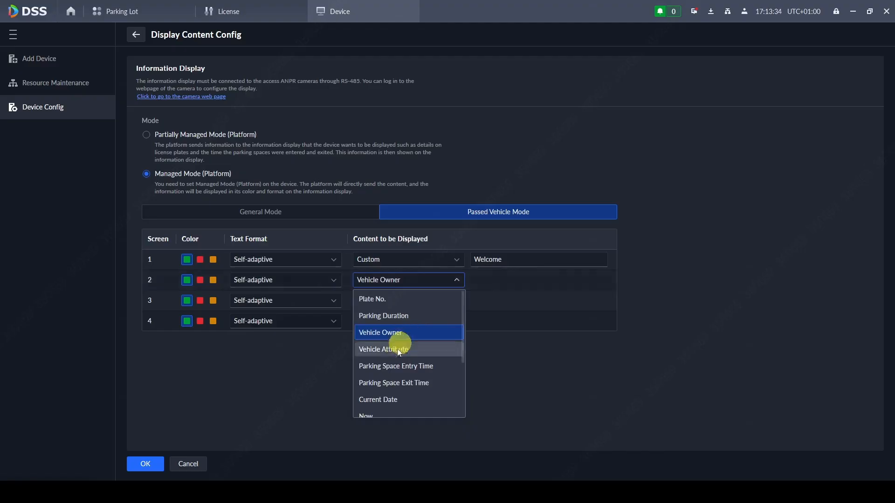
pyautogui.scroll(-1, 416, 364)
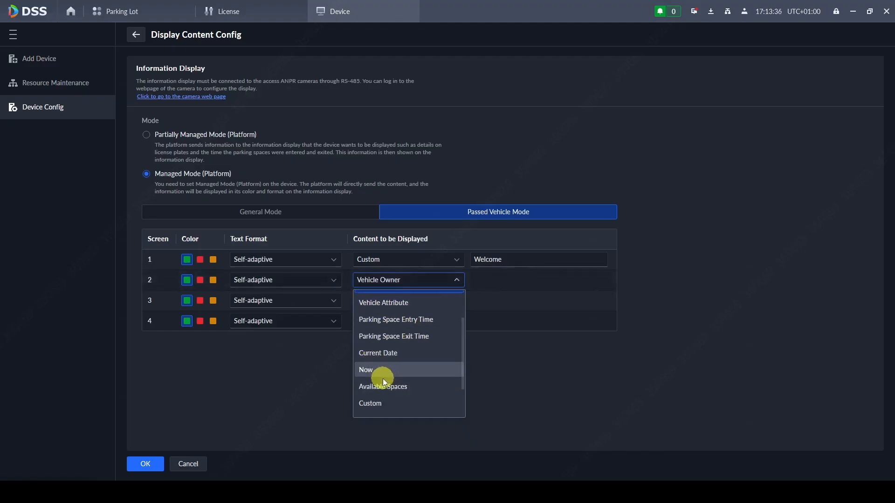
pyautogui.scroll(-1, 382, 373)
pyautogui.click(394, 361)
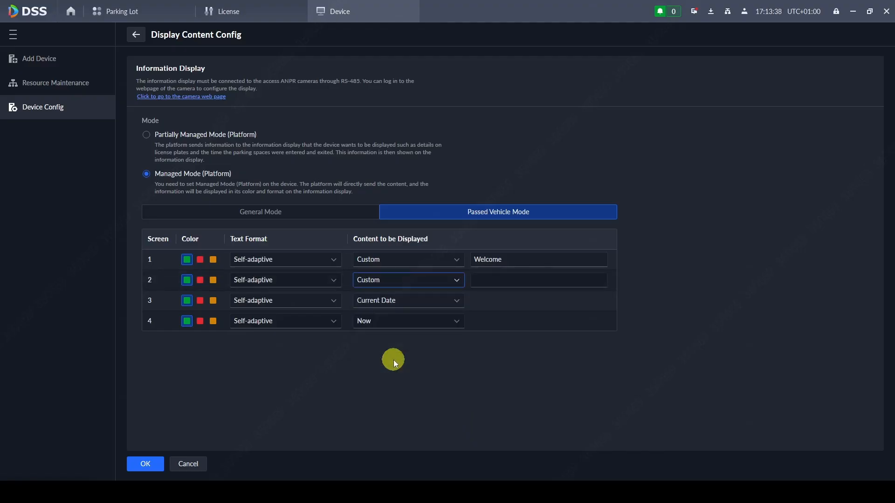
pyautogui.click(494, 280)
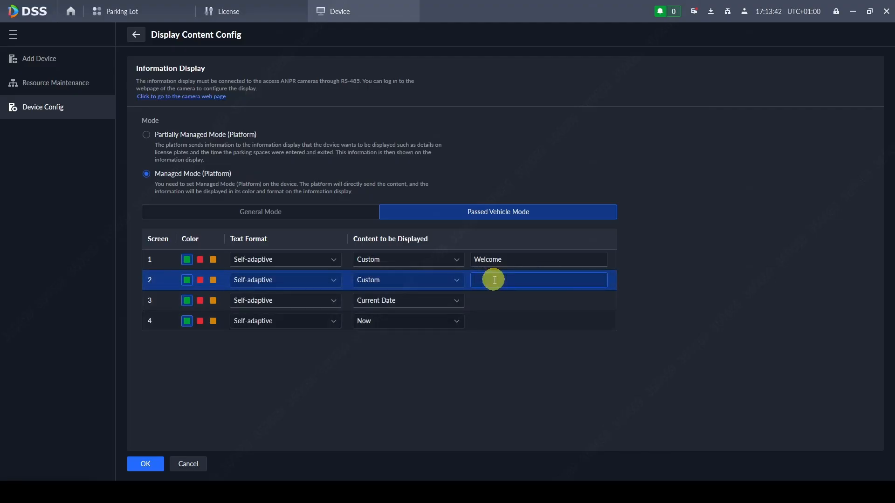
pyautogui.write('Proceed Inside')
# - Show Plate No. in orange on screen 3 and keep Now on screen 4
pyautogui.click(404, 300)
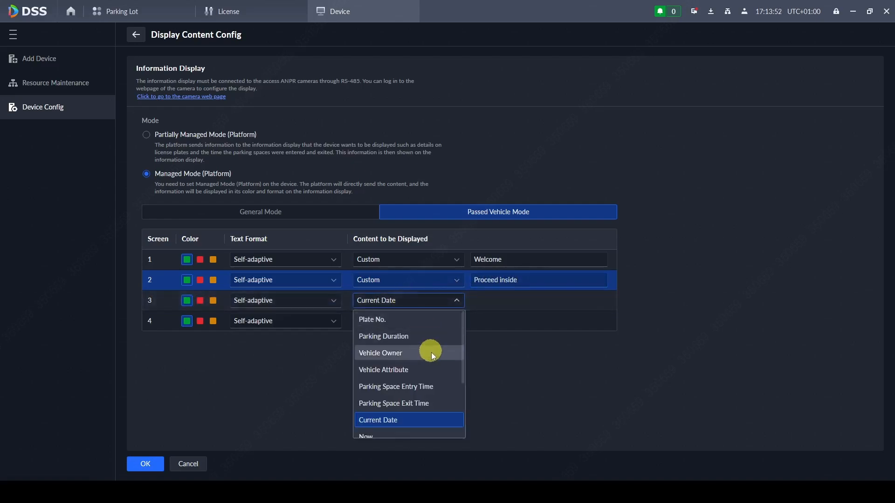
pyautogui.click(420, 320)
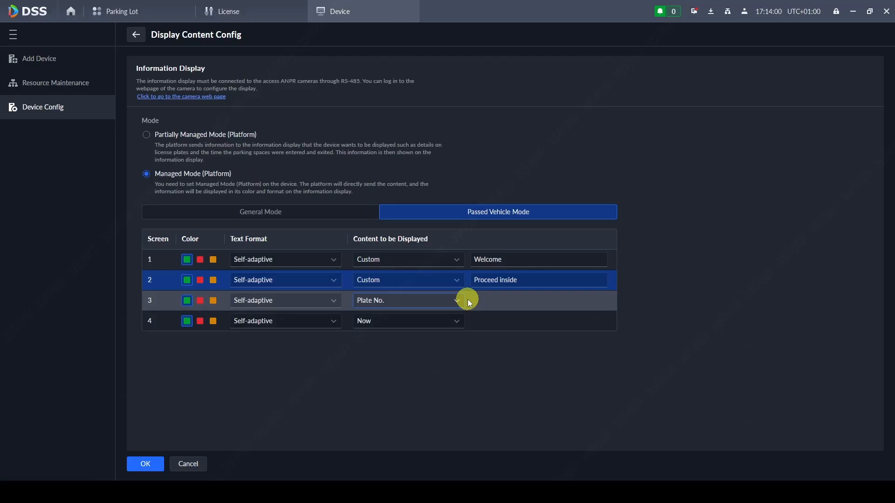
pyautogui.click(214, 302)
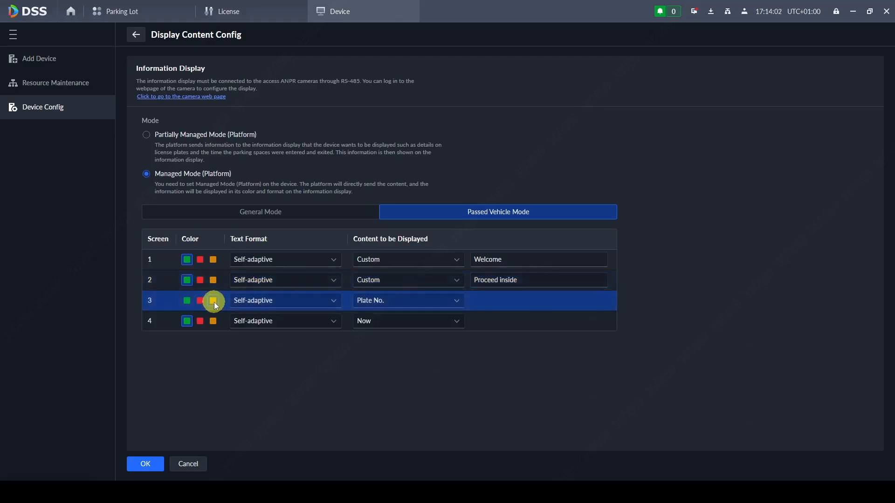
pyautogui.click(419, 320)
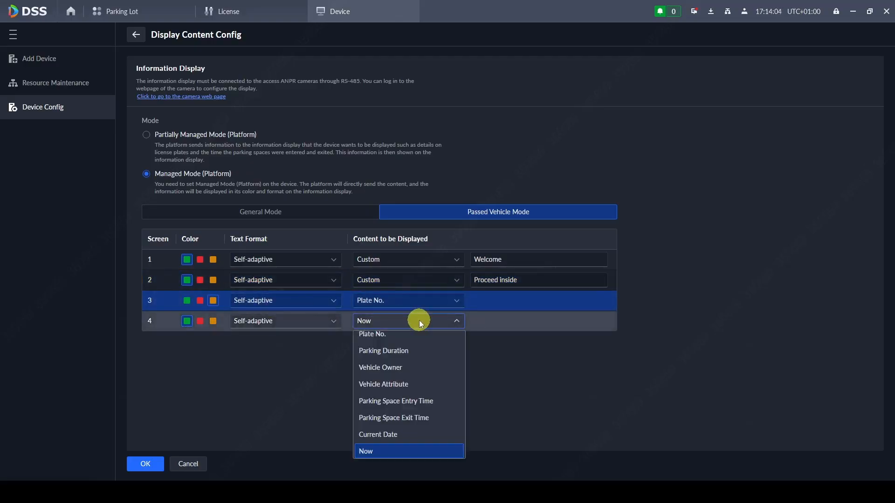
pyautogui.click(389, 450)
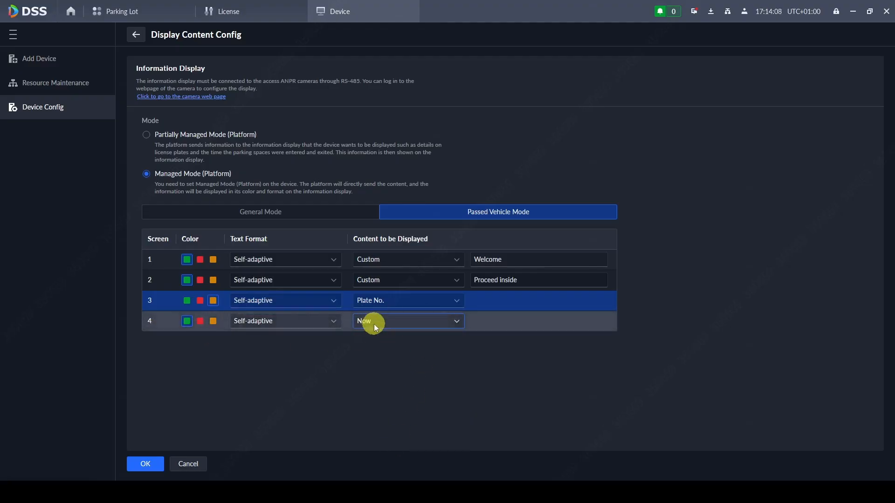
# - Save the entrance display content settings and return to the parking lot wizard
pyautogui.click(158, 461)
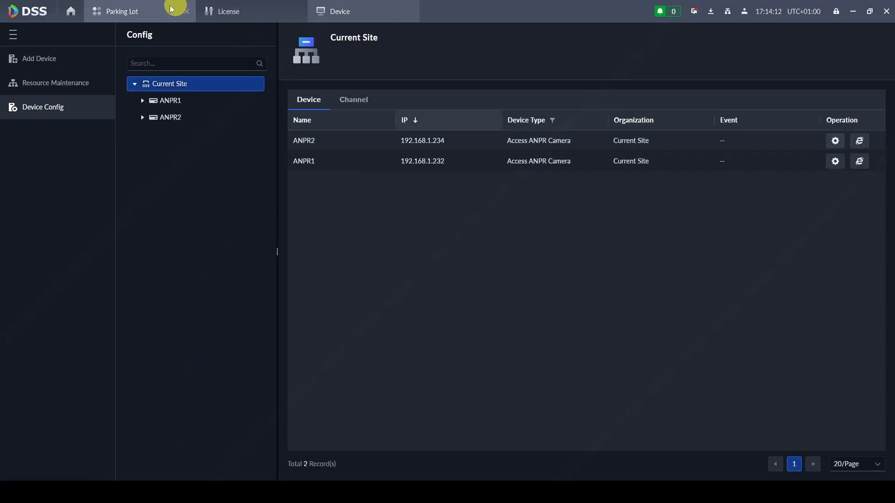
pyautogui.click(148, 9)
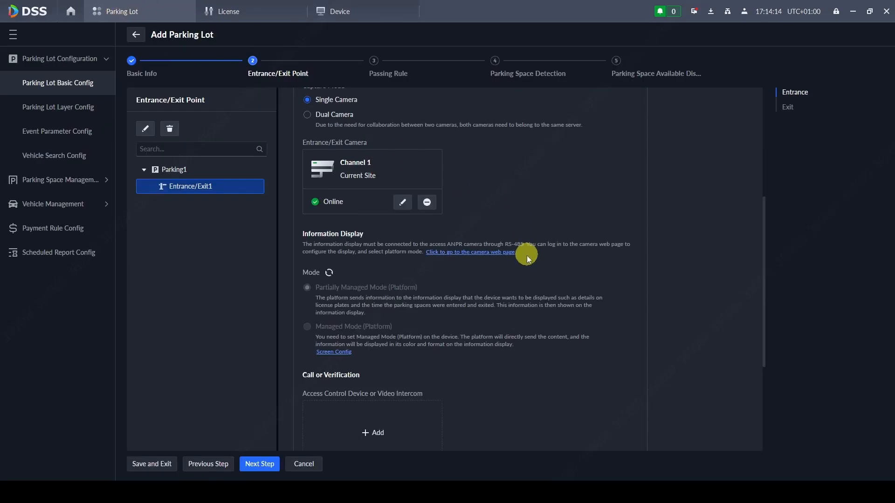
pyautogui.scroll(-3, 527, 256)
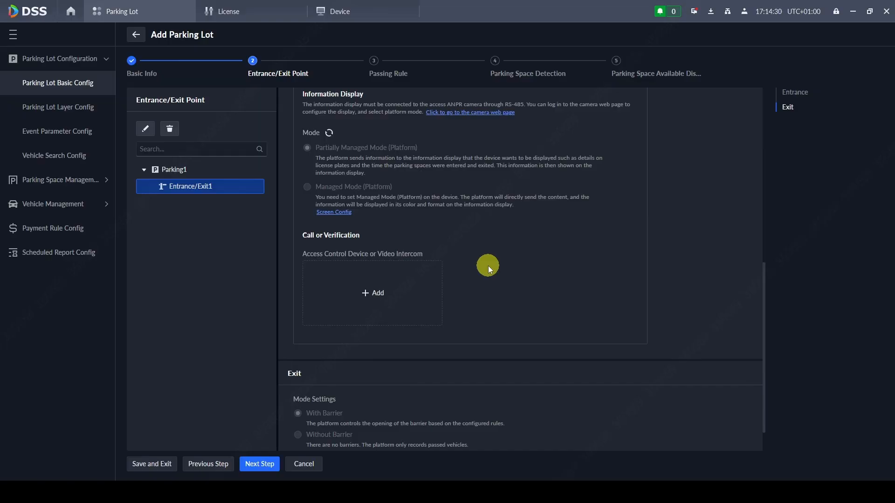
pyautogui.scroll(-1, 488, 265)
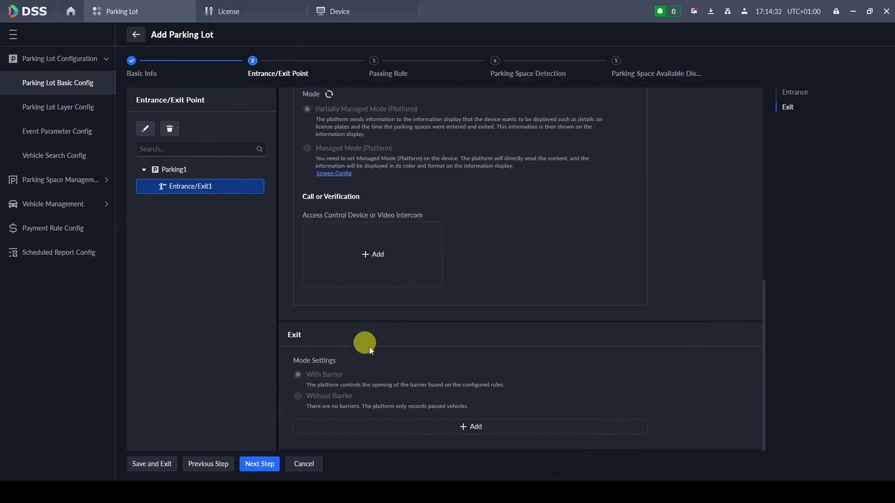
# - Add an exit named Exit1 with Channel 1 as its capture camera
pyautogui.click(465, 425)
pyautogui.scroll(-2, 454, 335)
pyautogui.scroll(-5, 454, 329)
pyautogui.click(349, 229)
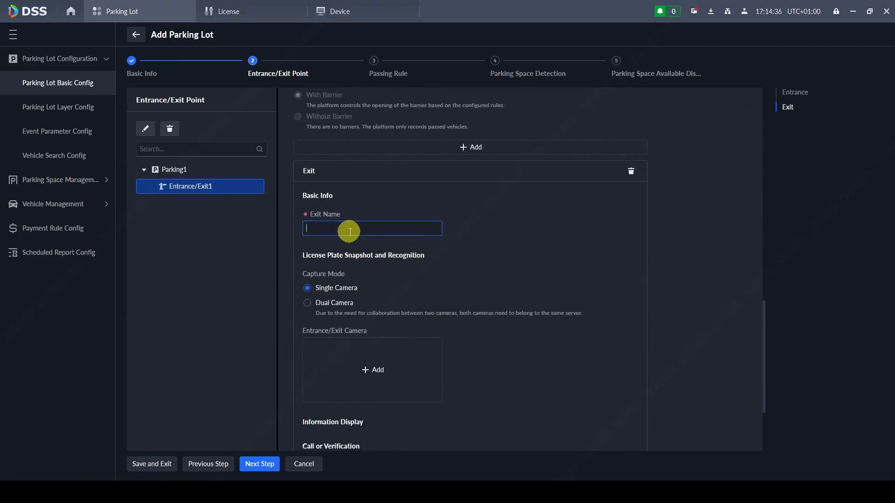
pyautogui.write('Exit1')
pyautogui.click(373, 366)
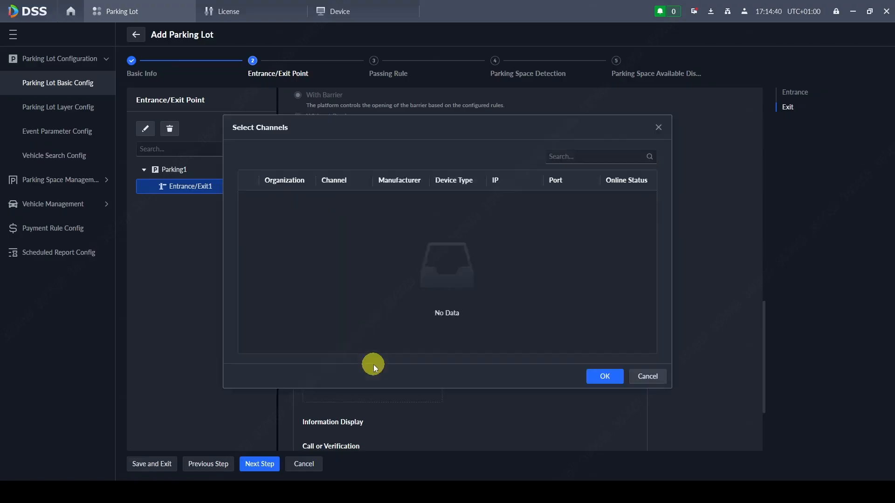
pyautogui.click(250, 201)
pyautogui.click(609, 375)
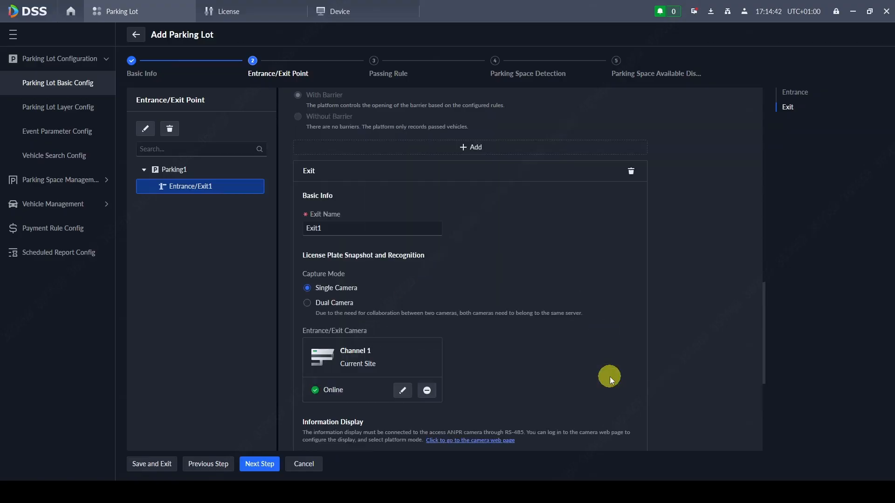
pyautogui.scroll(-3, 541, 321)
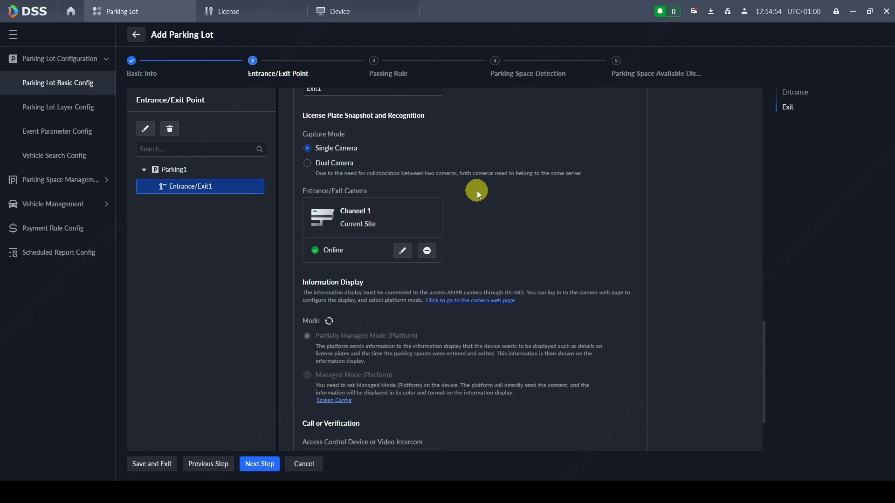
pyautogui.scroll(-2, 477, 191)
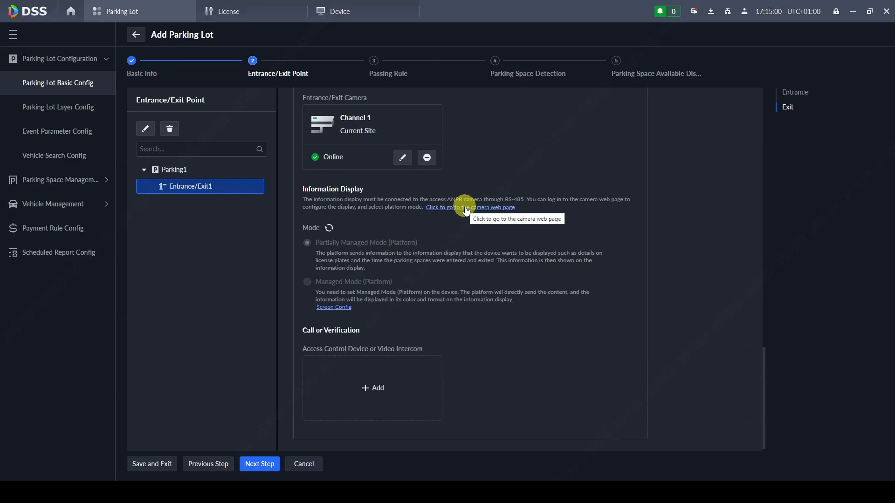
pyautogui.scroll(-1, 465, 209)
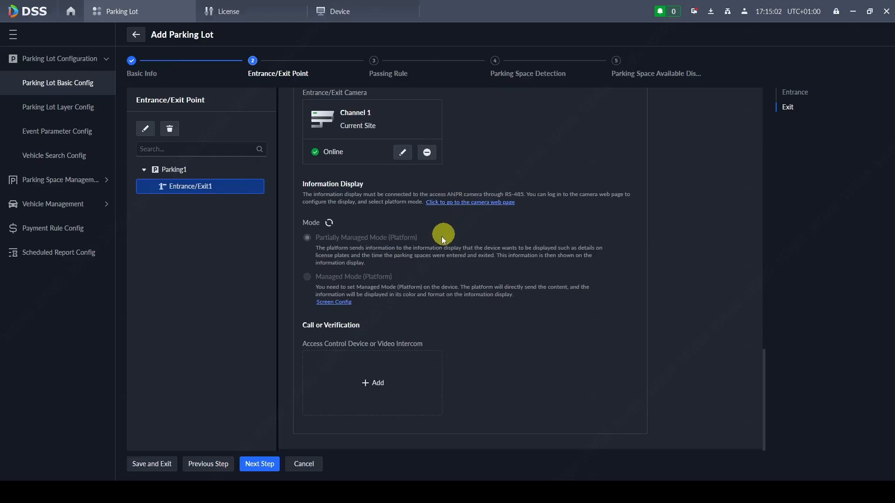
# - Switch Exit1's display to Managed Mode with custom text 'Pay at' and 'reception' on screens 1 and 2
pyautogui.click(334, 302)
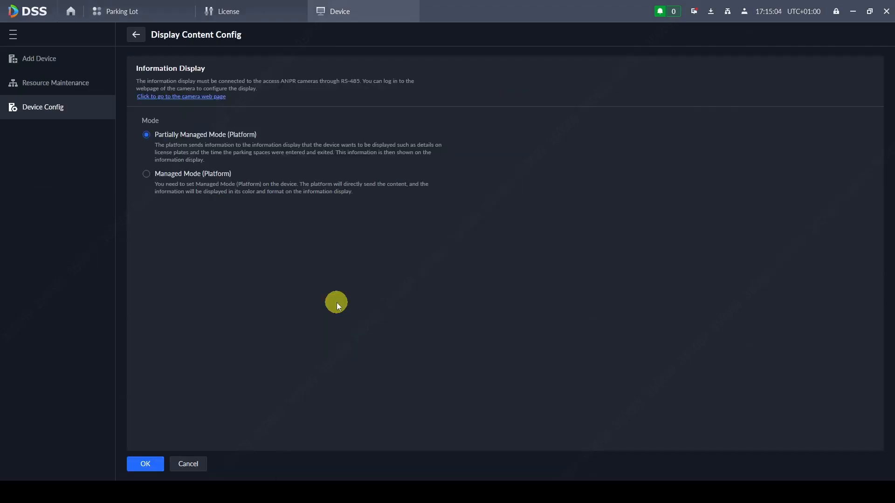
pyautogui.click(148, 175)
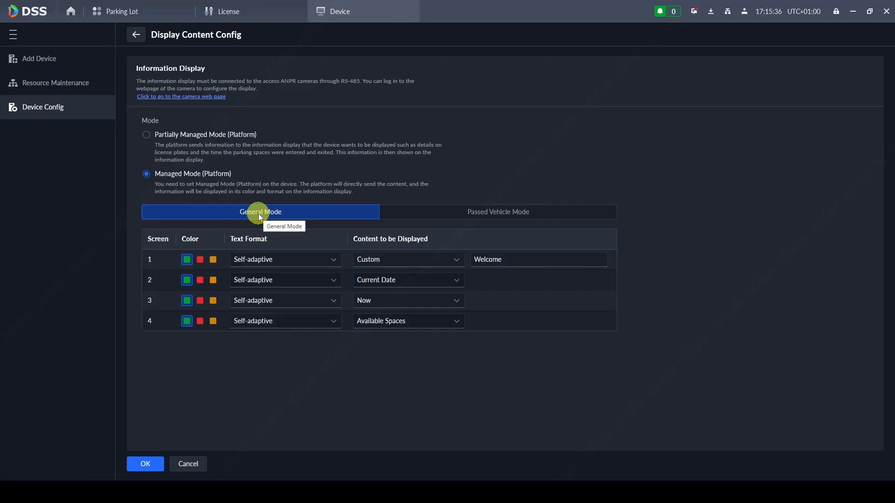
pyautogui.moveTo(466, 261); pyautogui.dragTo(550, 248)
pyautogui.write('Pay at reception')
pyautogui.press('BackSpace')
pyautogui.press('BackSpace')
pyautogui.press('BackSpace')
pyautogui.press('BackSpace')
pyautogui.press('BackSpace')
pyautogui.press('BackSpace')
pyautogui.press('BackSpace')
pyautogui.press('BackSpace')
pyautogui.press('BackSpace')
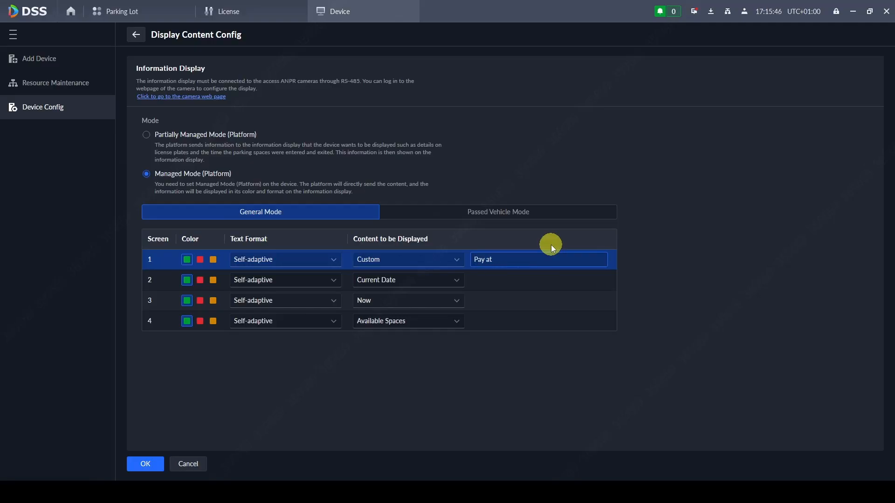
pyautogui.click(389, 280)
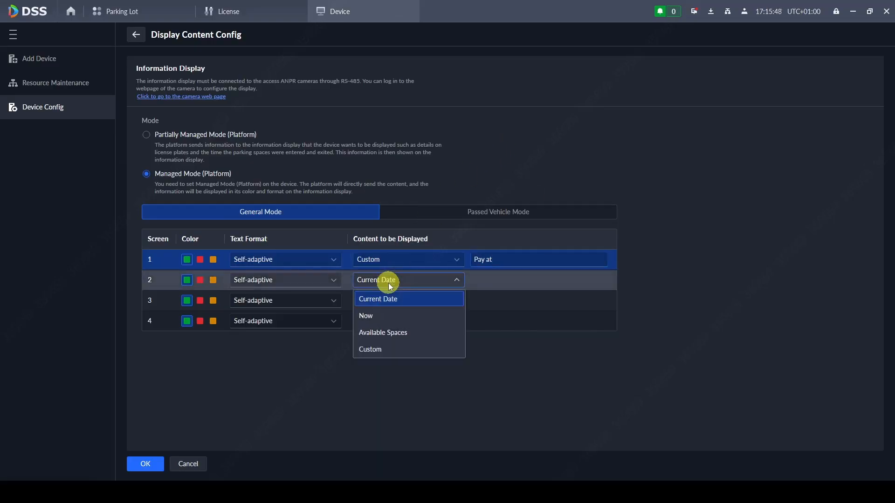
pyautogui.click(389, 353)
pyautogui.click(505, 275)
pyautogui.write('reception')
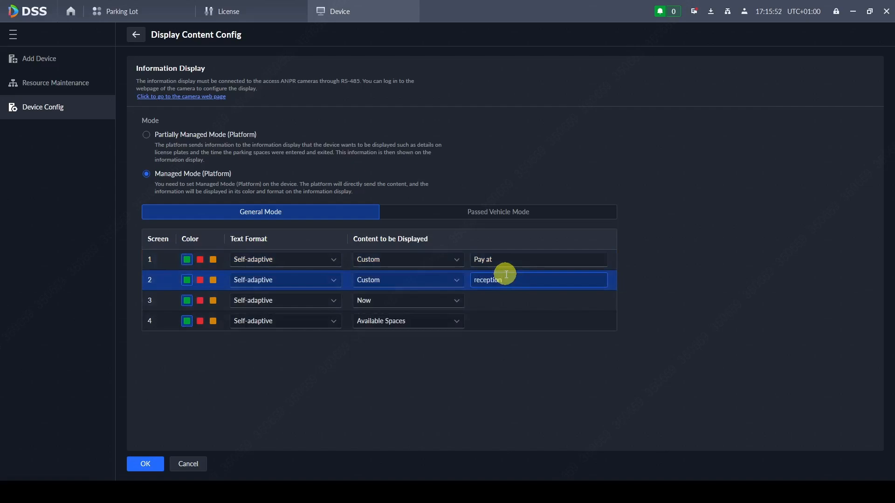
# - Show Now on screen 3 and Current Date on screen 4, and make screens 1 and 2 red
pyautogui.click(428, 295)
pyautogui.click(429, 295)
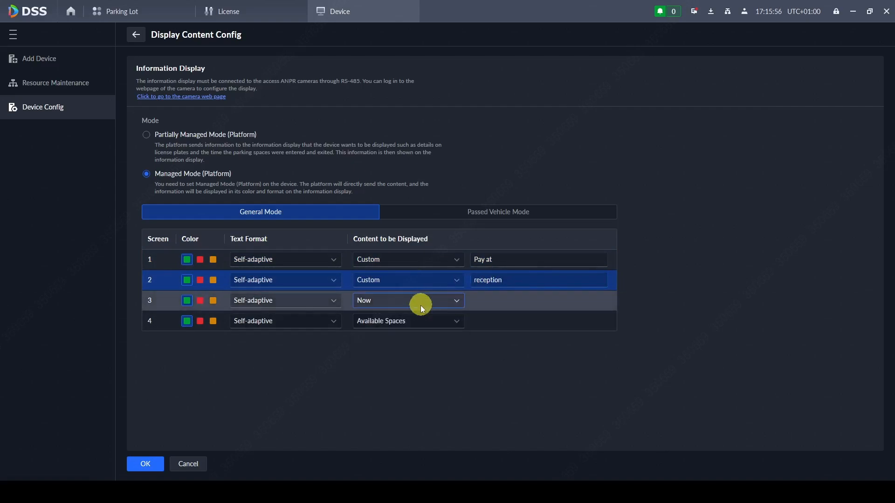
pyautogui.click(411, 320)
pyautogui.click(399, 341)
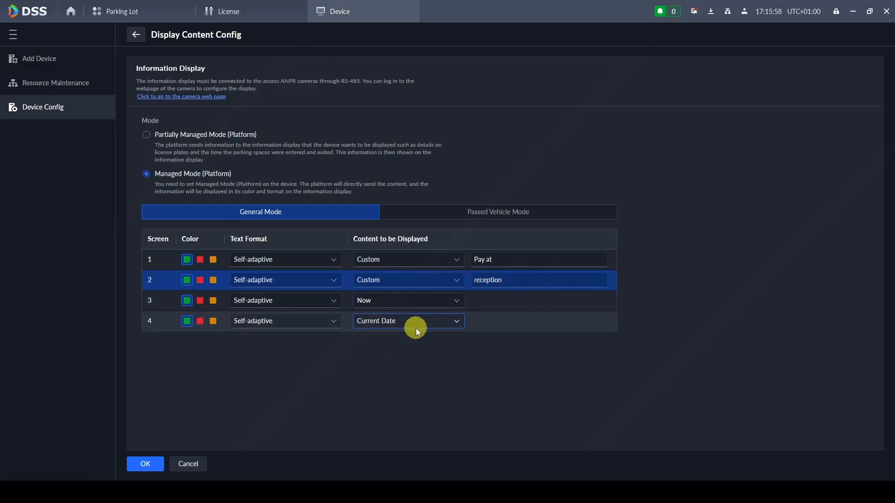
pyautogui.click(200, 260)
pyautogui.click(201, 280)
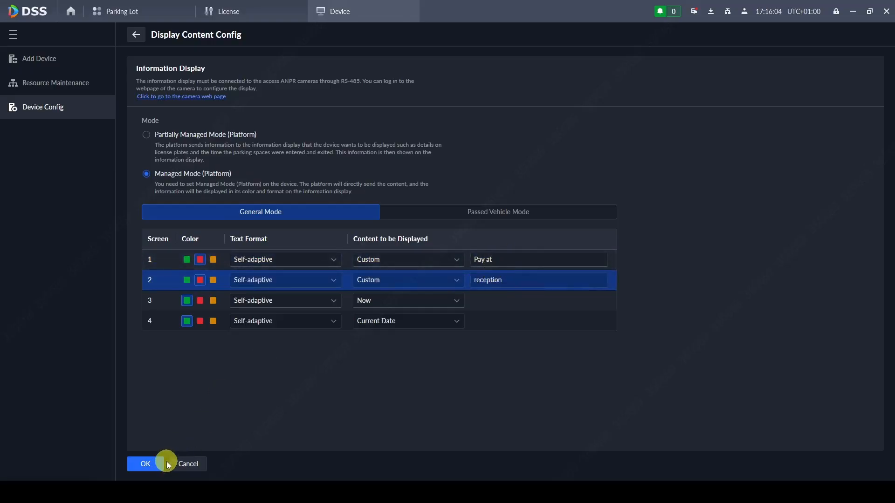
pyautogui.click(465, 215)
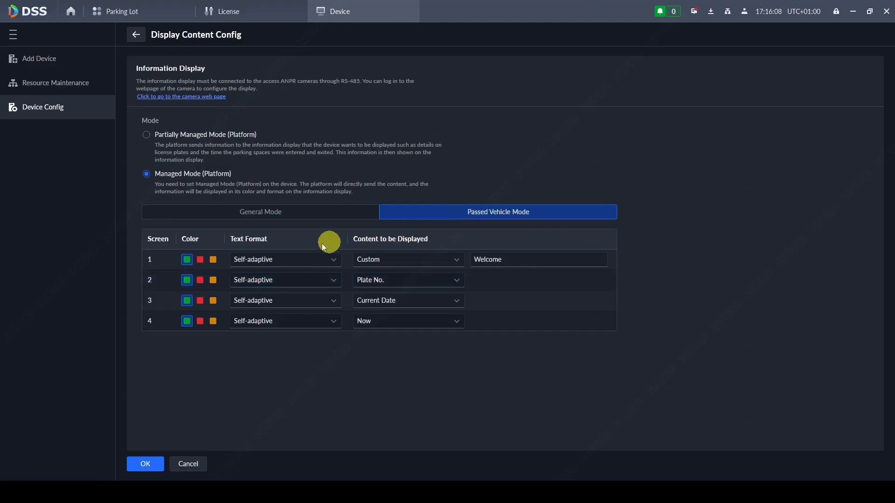
# - Set passed-vehicle screen 1 to 'Pay' and screen 2 to Parking Fee in red
pyautogui.click(486, 258)
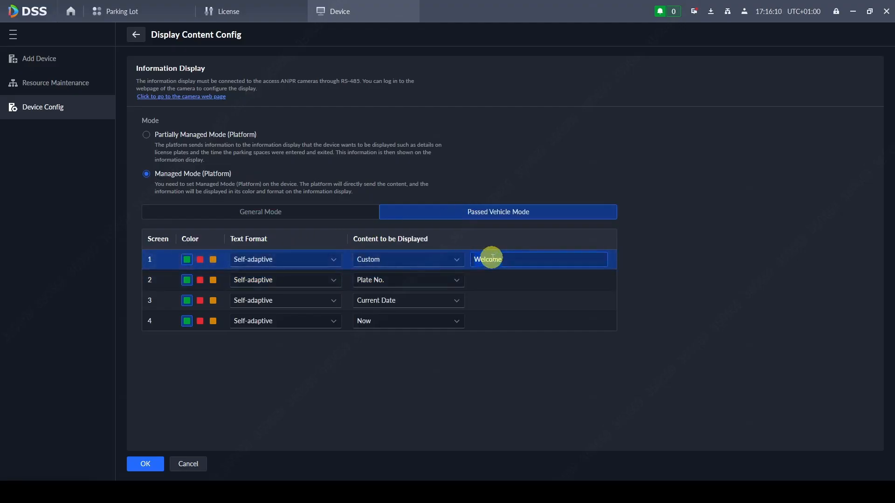
pyautogui.write('Pay')
pyautogui.click(416, 280)
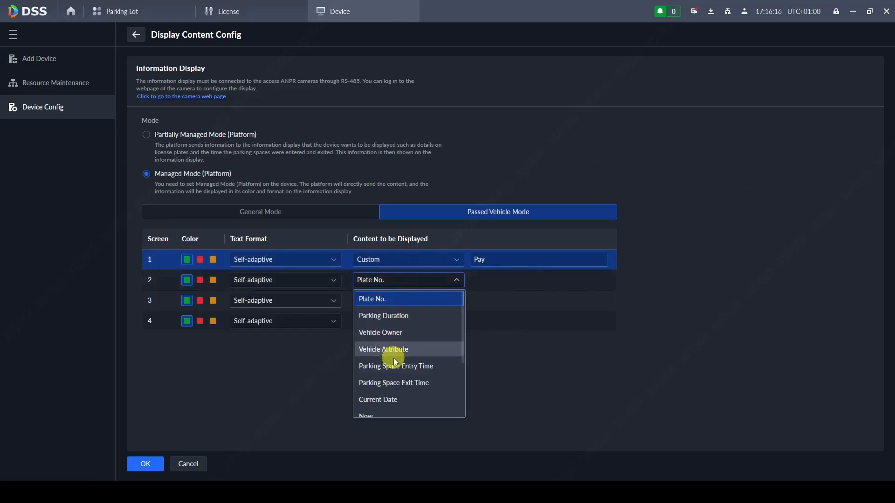
pyautogui.scroll(-3, 394, 357)
pyautogui.click(402, 404)
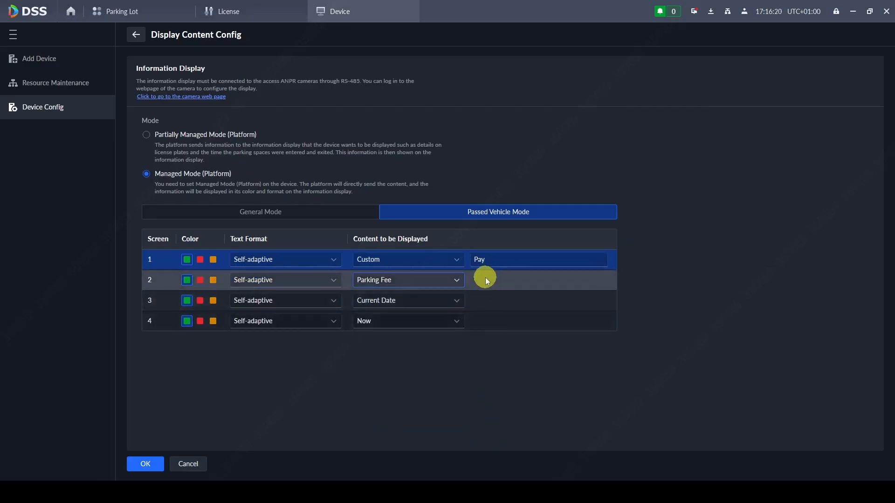
pyautogui.click(198, 281)
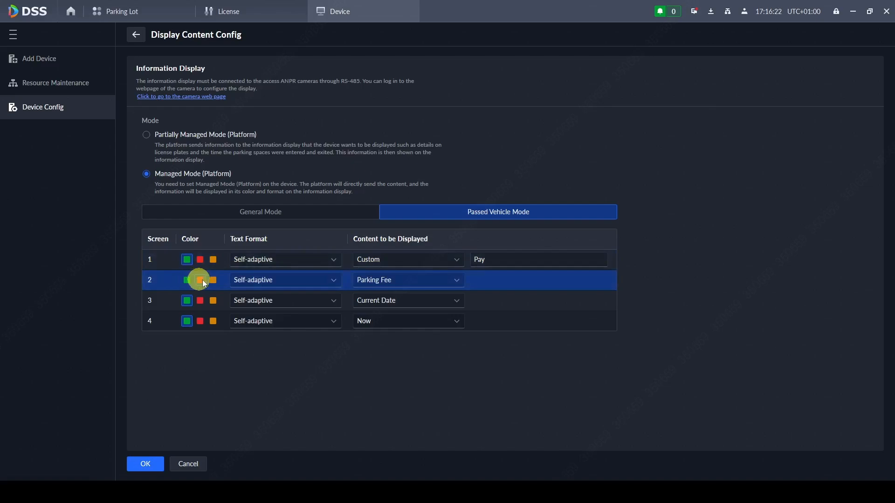
# - Show Parking Duration in orange on screen 3, custom 'Thank you' on screen 4, and save
pyautogui.click(401, 299)
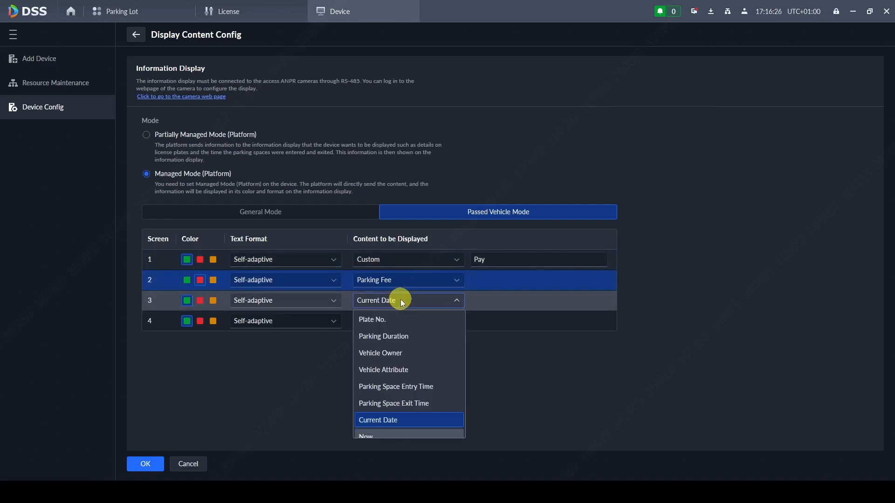
pyautogui.scroll(-1, 416, 332)
pyautogui.scroll(-2, 417, 331)
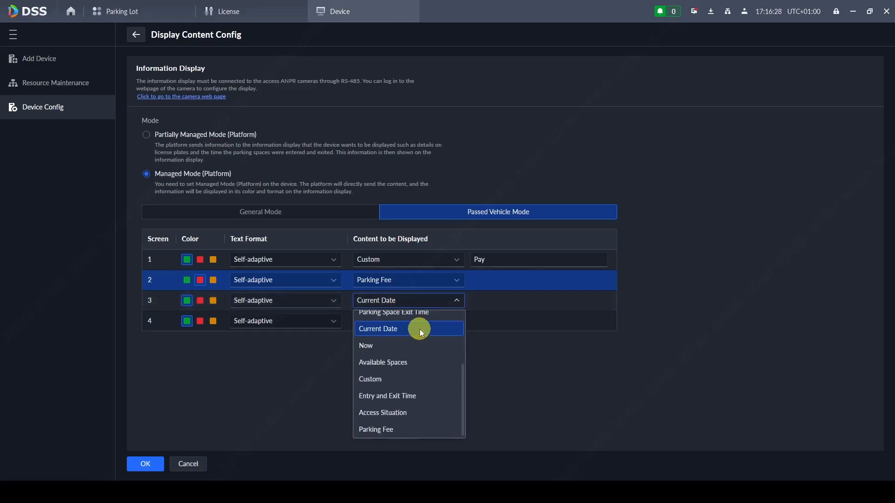
pyautogui.scroll(3, 414, 340)
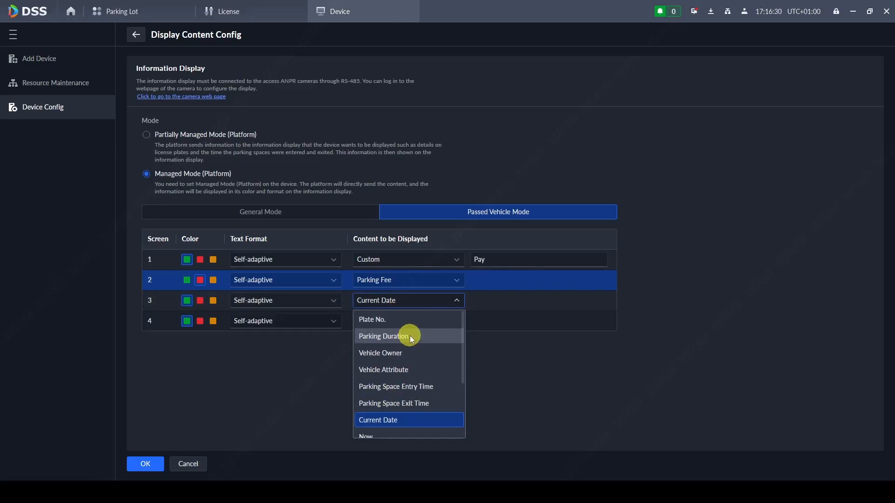
pyautogui.click(410, 334)
pyautogui.click(423, 321)
pyautogui.scroll(-3, 426, 372)
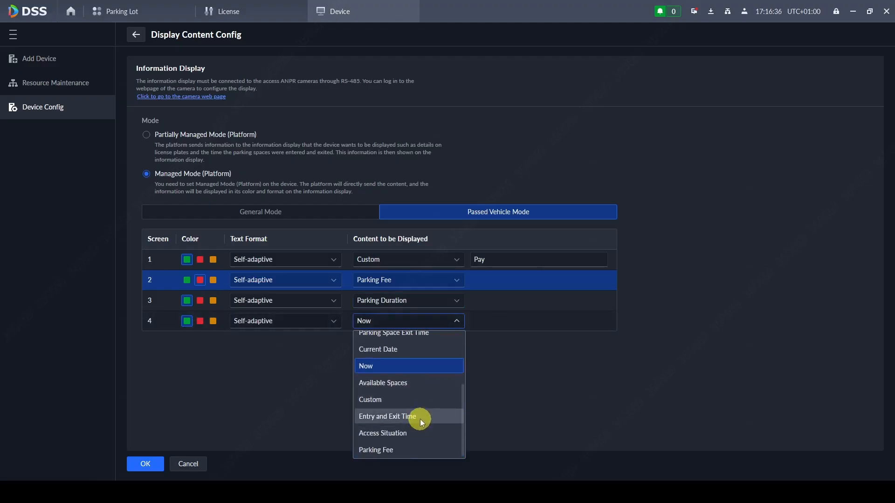
pyautogui.click(418, 406)
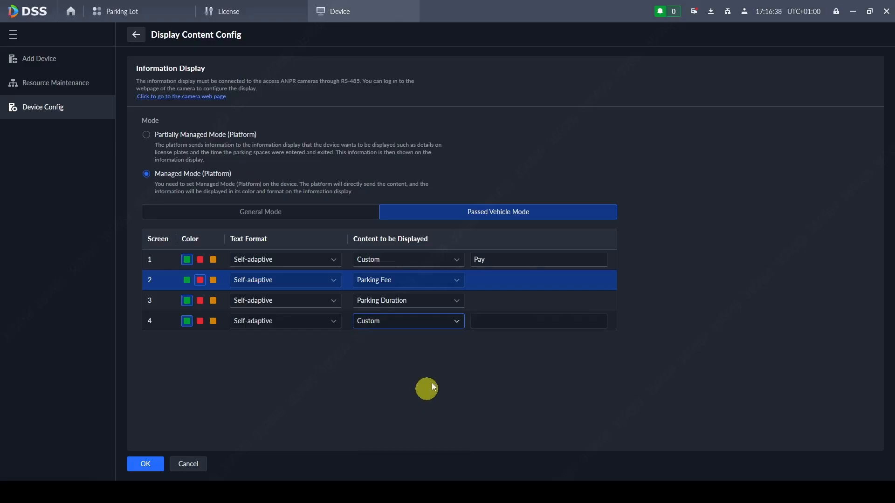
pyautogui.click(498, 319)
pyautogui.write('Thank you')
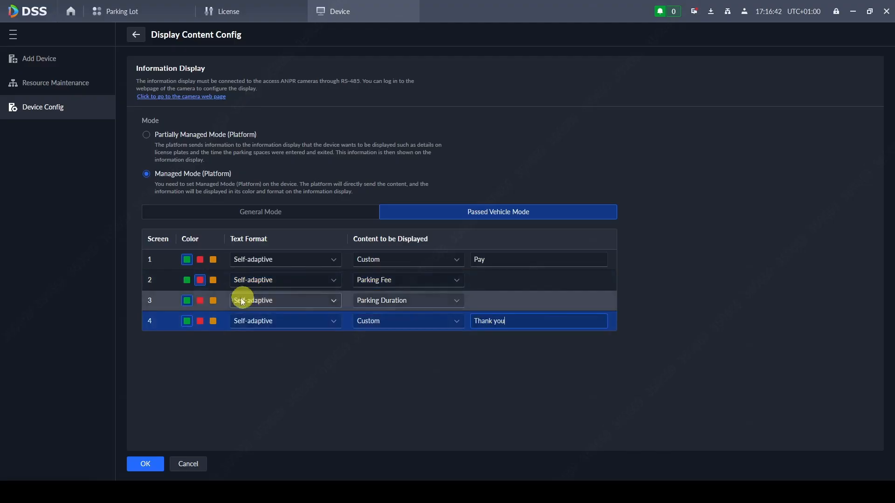
pyautogui.click(213, 300)
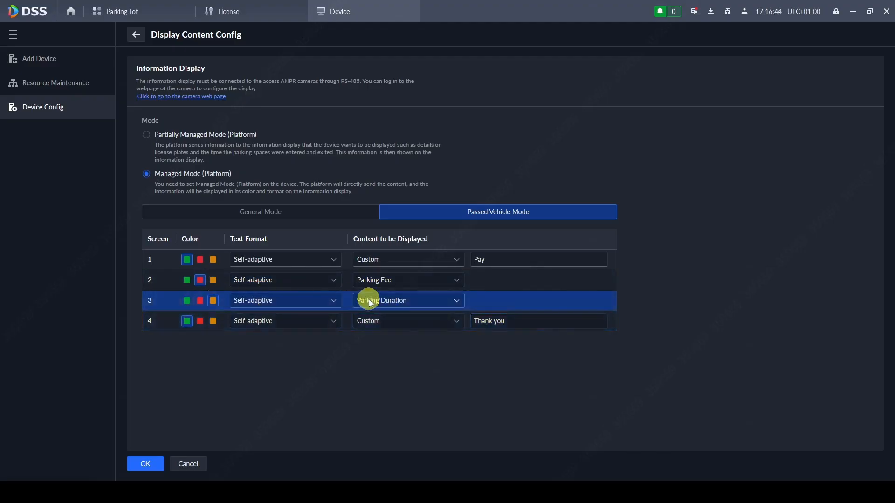
pyautogui.click(156, 462)
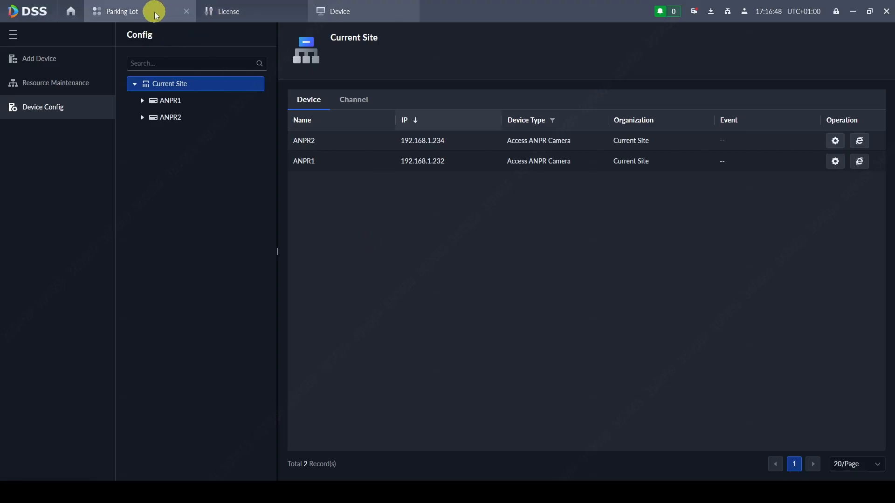
# - Set both the vehicle entrance and exit rules to Grant All Vehicles Access
pyautogui.click(148, 12)
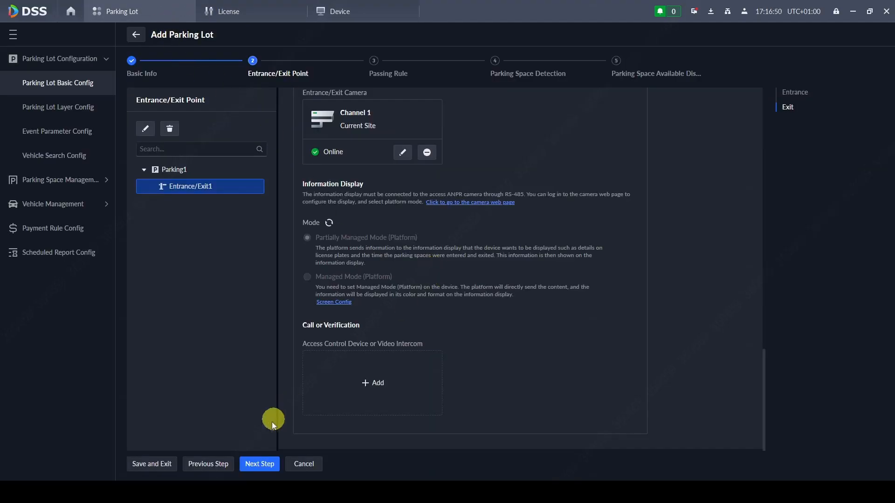
pyautogui.click(260, 464)
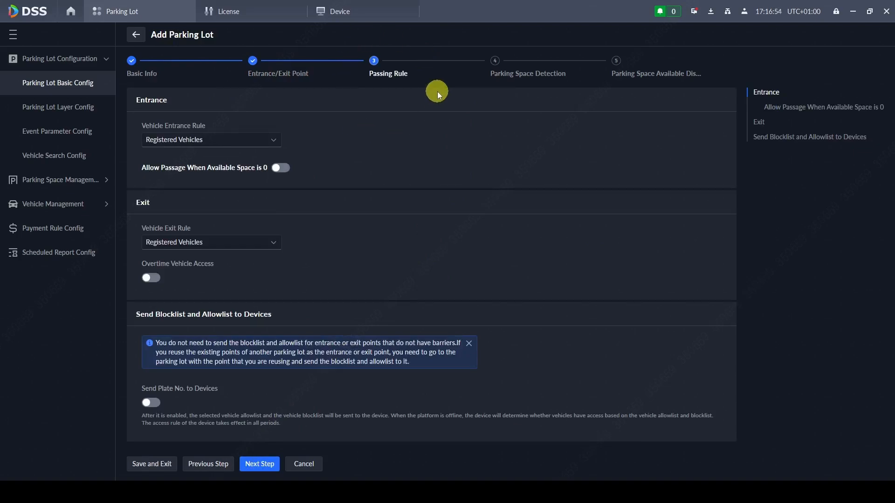
pyautogui.click(244, 143)
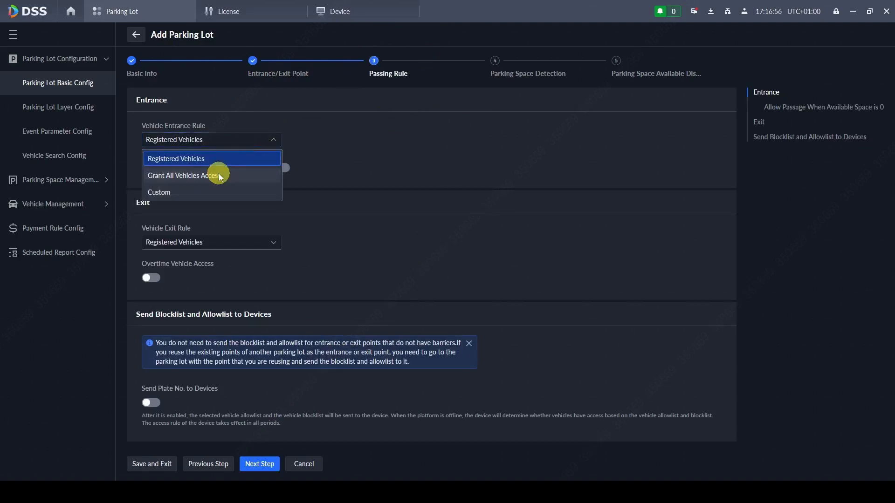
pyautogui.click(218, 173)
pyautogui.scroll(-1, 335, 225)
pyautogui.click(241, 252)
pyautogui.click(226, 286)
pyautogui.scroll(-1, 423, 259)
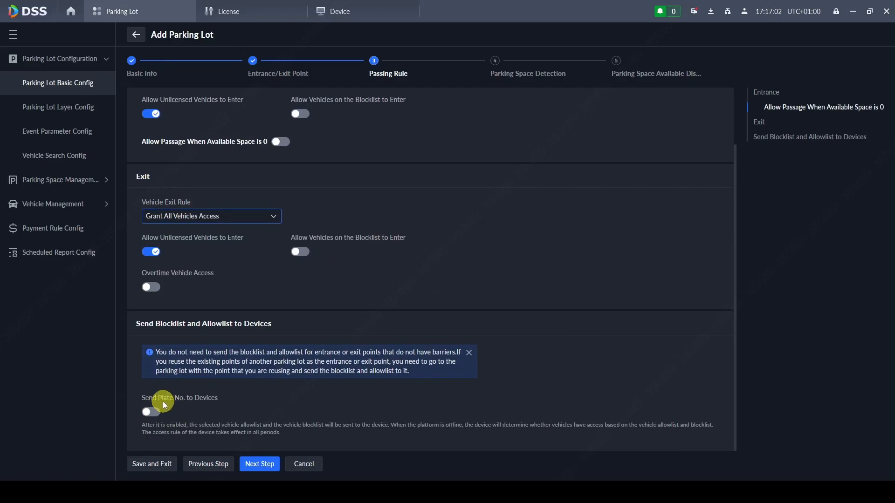
pyautogui.click(507, 72)
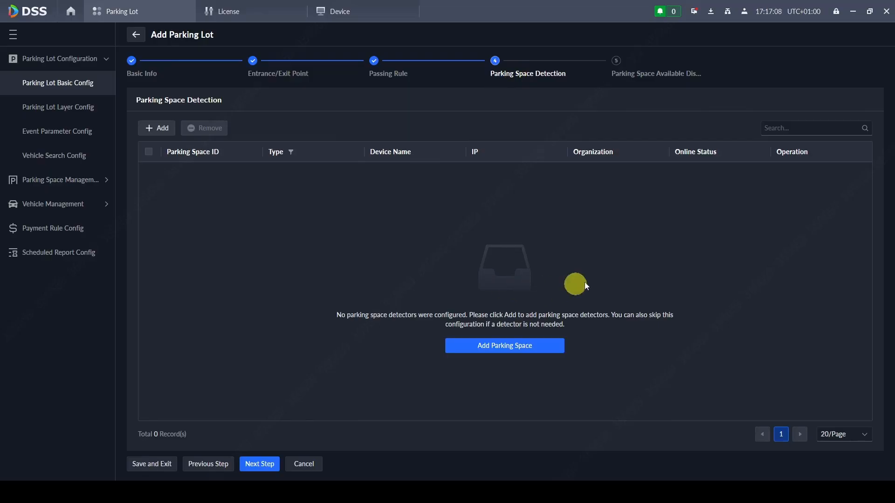
# - Skip ahead to Parking Space Available Display and save Parking1
pyautogui.click(631, 69)
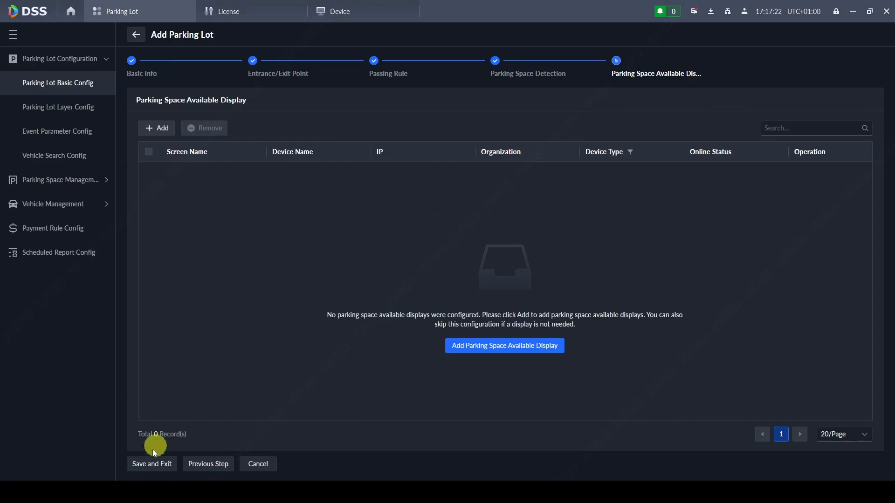
pyautogui.click(144, 466)
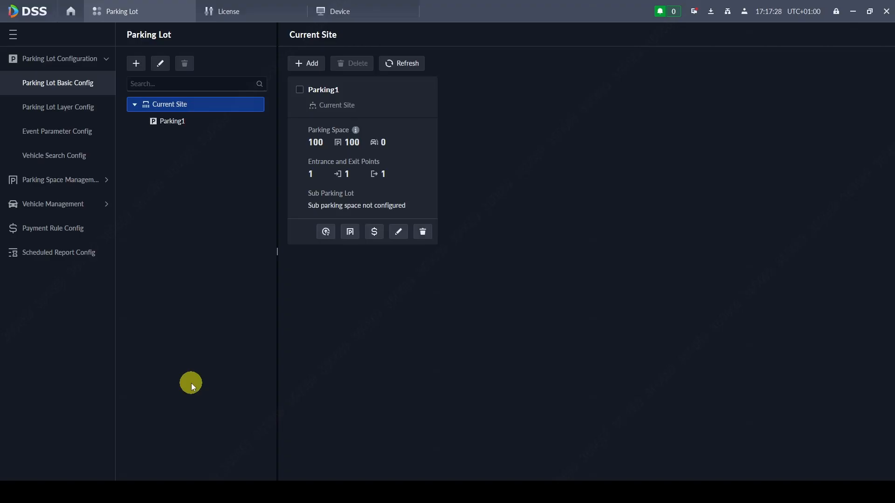
# - Open Parking Lot's Entrance and Exit Monitoring and load Entrance1's live video in pane 1
pyautogui.click(70, 13)
pyautogui.click(20, 240)
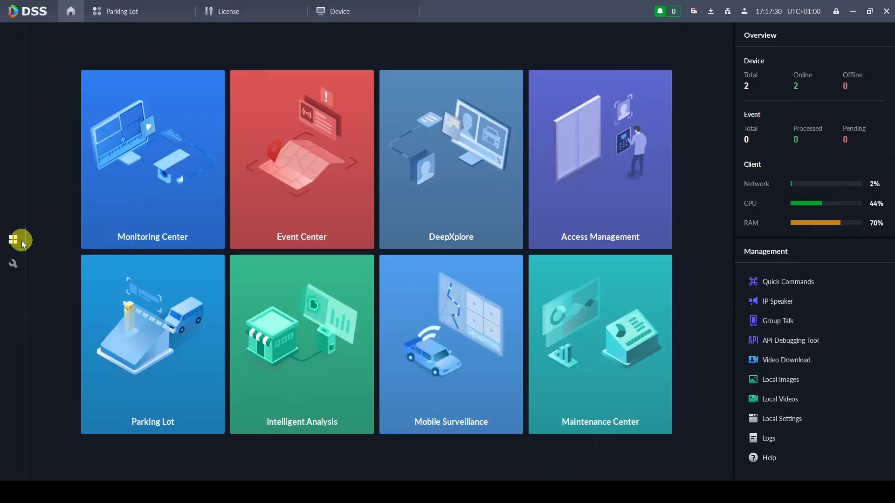
pyautogui.click(163, 345)
pyautogui.click(67, 86)
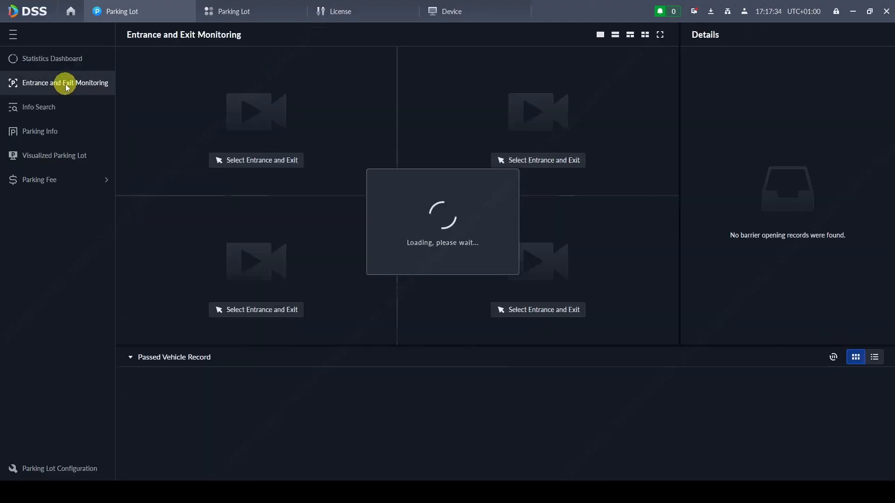
pyautogui.click(265, 160)
pyautogui.click(366, 190)
pyautogui.click(371, 206)
pyautogui.click(404, 225)
pyautogui.click(495, 381)
# - Load Exit1's live video in the second pane
pyautogui.click(535, 163)
pyautogui.click(365, 190)
pyautogui.click(373, 206)
pyautogui.click(402, 239)
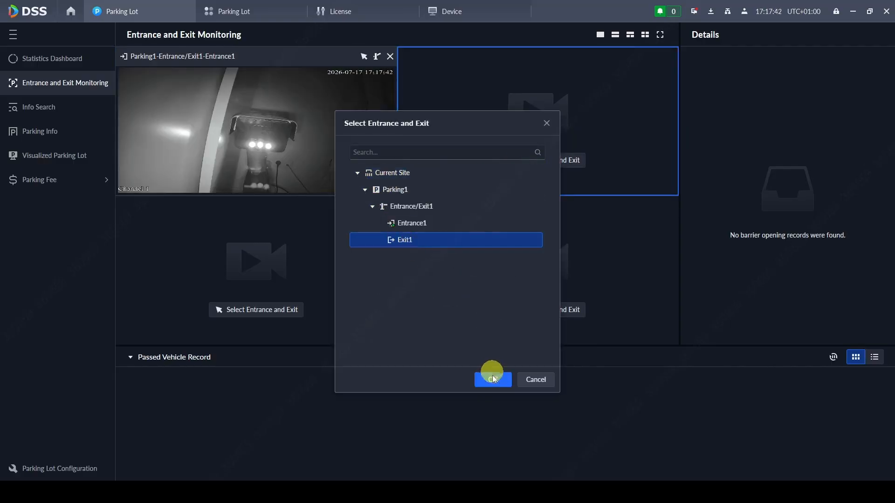
pyautogui.click(493, 378)
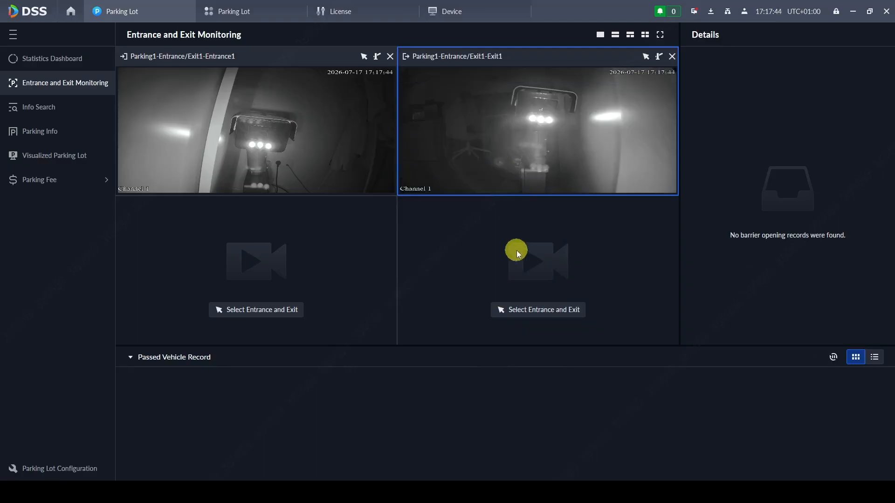